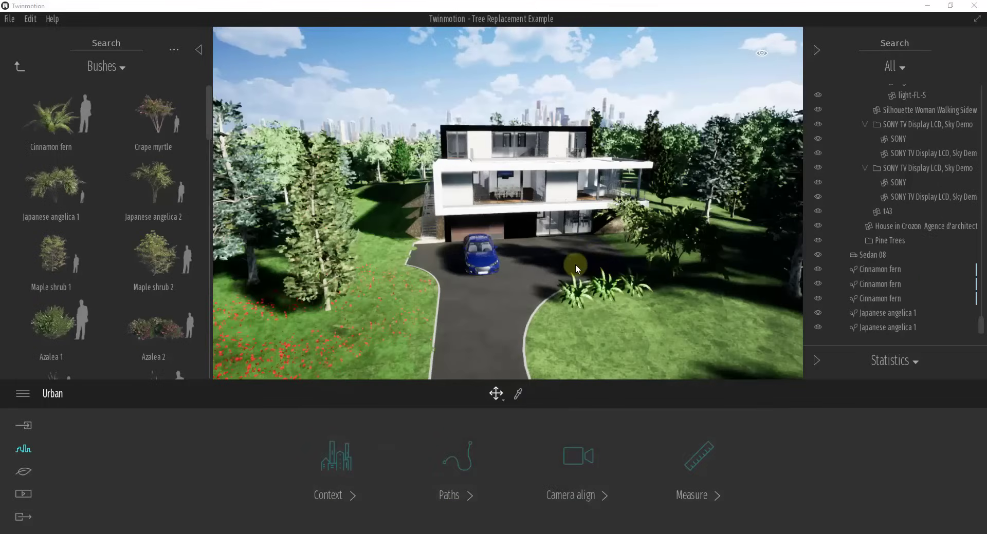
- Examine the front of the house, the driveway and the surrounding vegetation from several distances and angles
drag(575, 264, 581, 264)
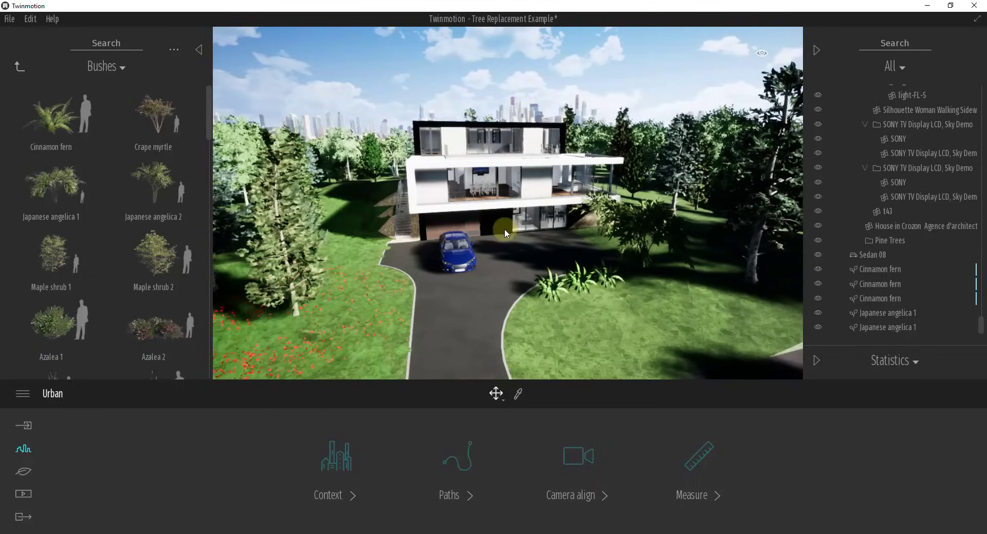
scroll(505, 229, up, 2)
scroll(505, 230, up, 5)
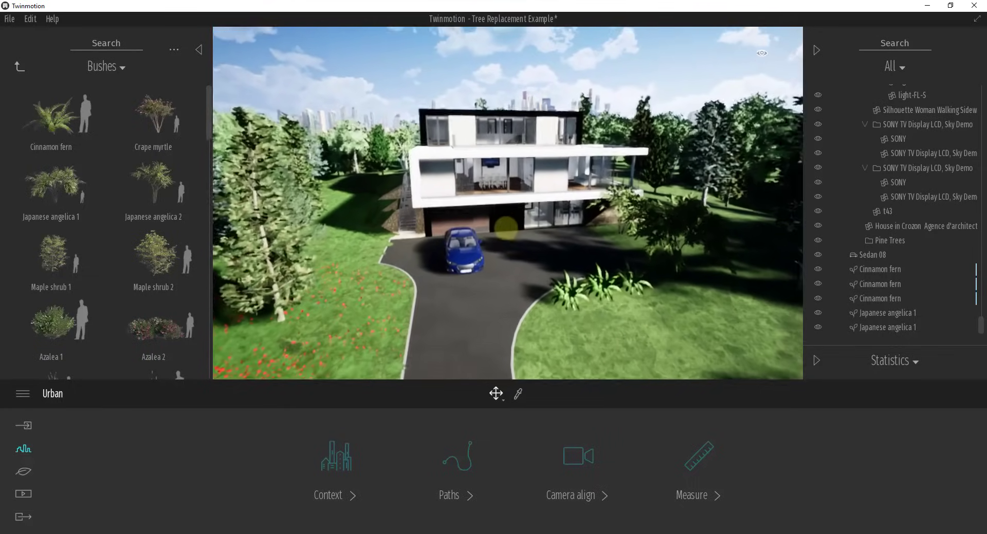
scroll(505, 229, up, 4)
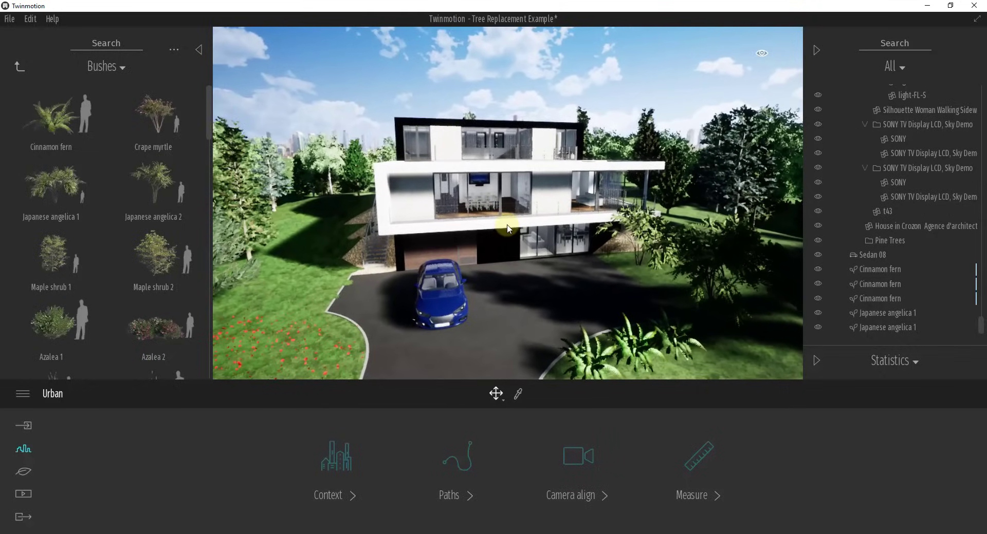
scroll(492, 239, up, 4)
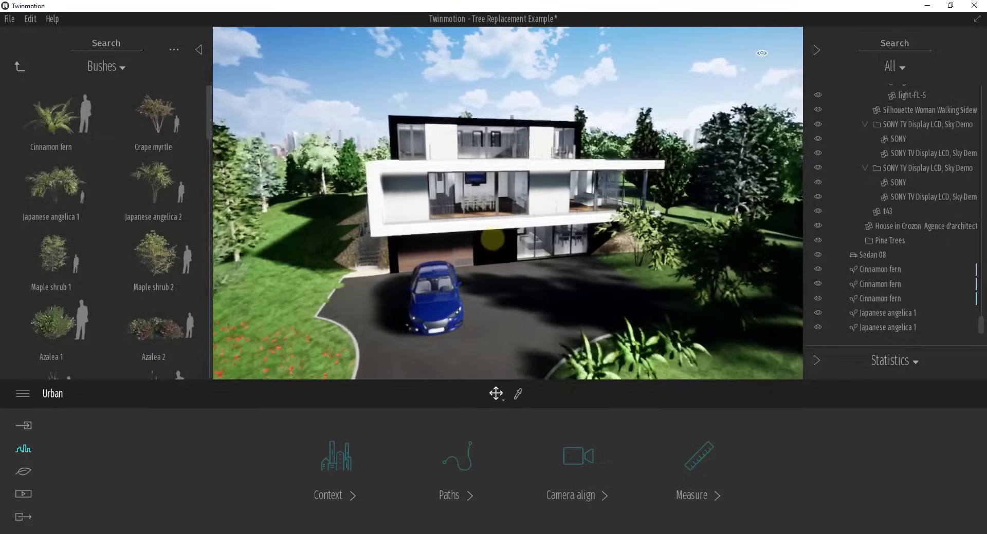
scroll(492, 239, up, 3)
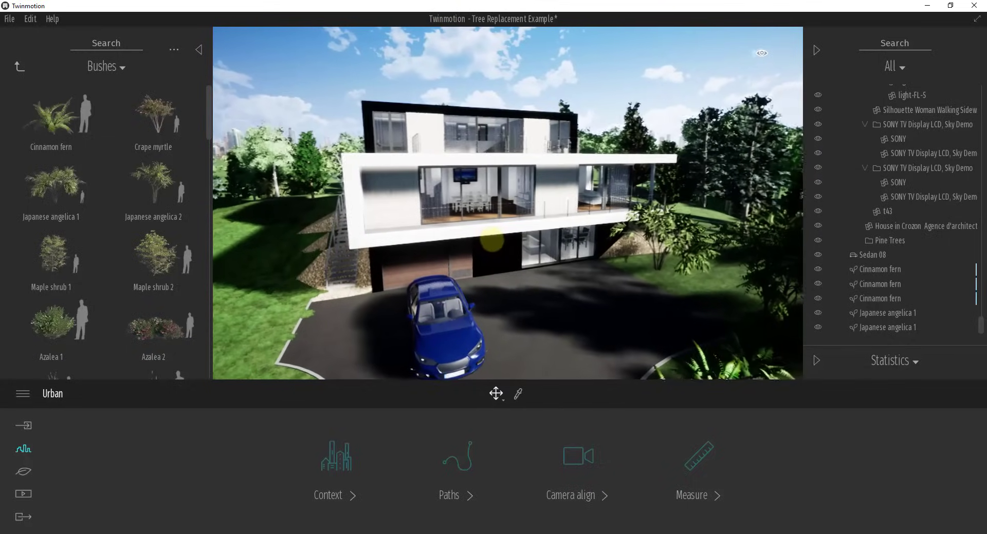
drag(492, 238, 503, 237)
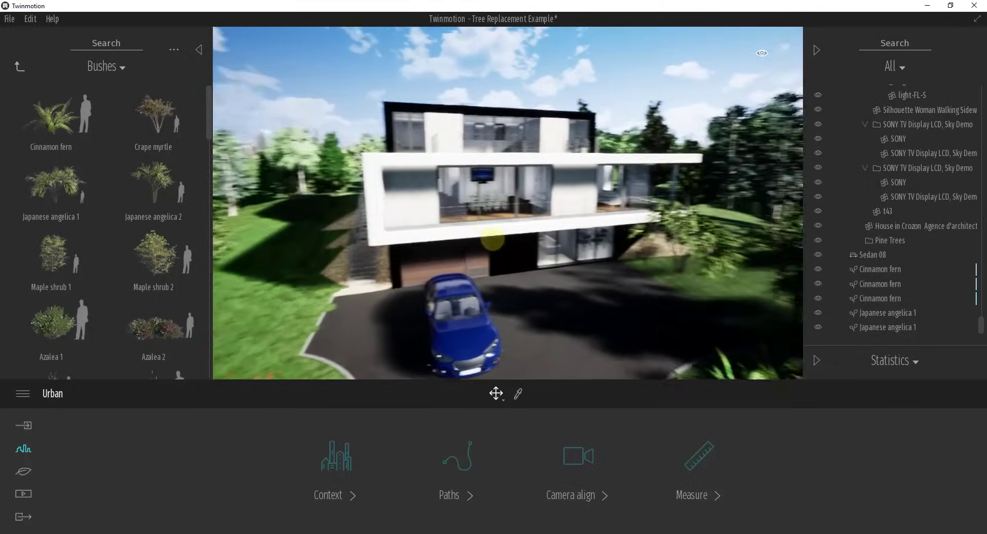
drag(493, 239, 492, 238)
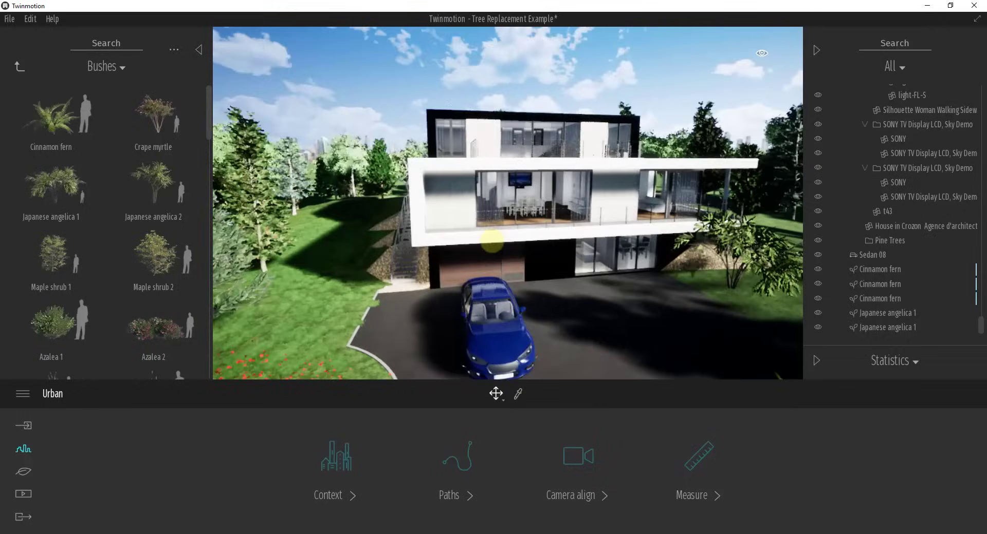
drag(491, 236, 475, 224)
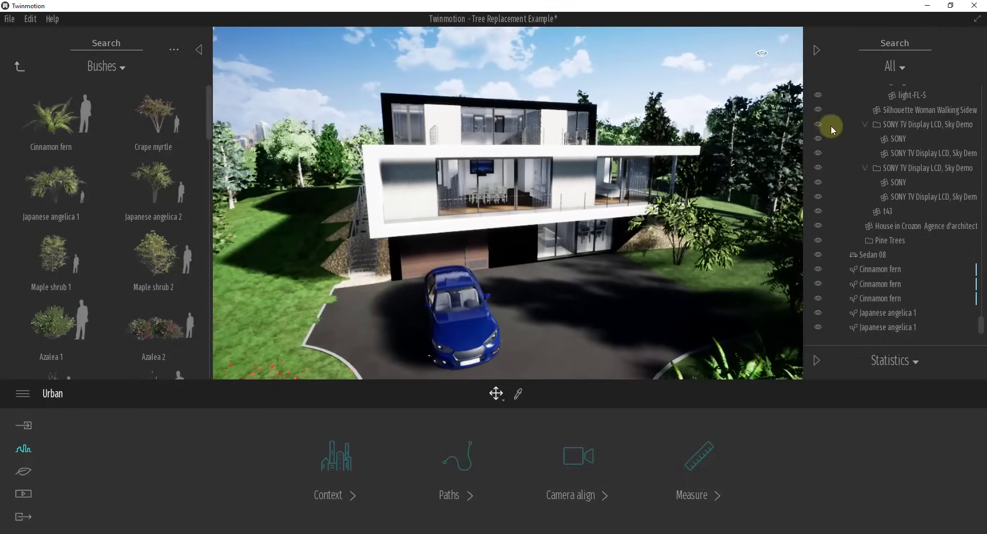
- Hide the scene graph to widen the viewport and frame the whole house with its driveway and ferns
click(817, 50)
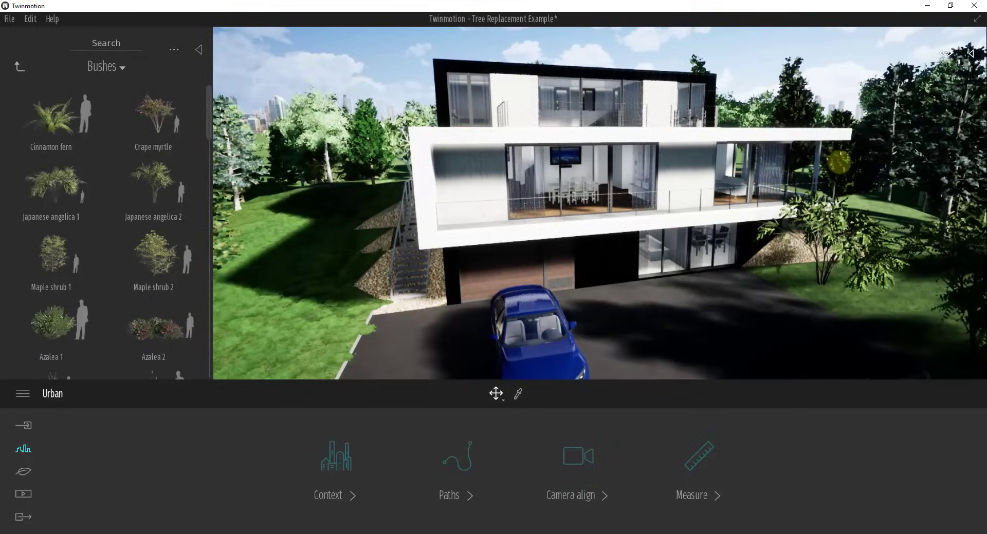
key(Down)
key(Down)
key(Down)
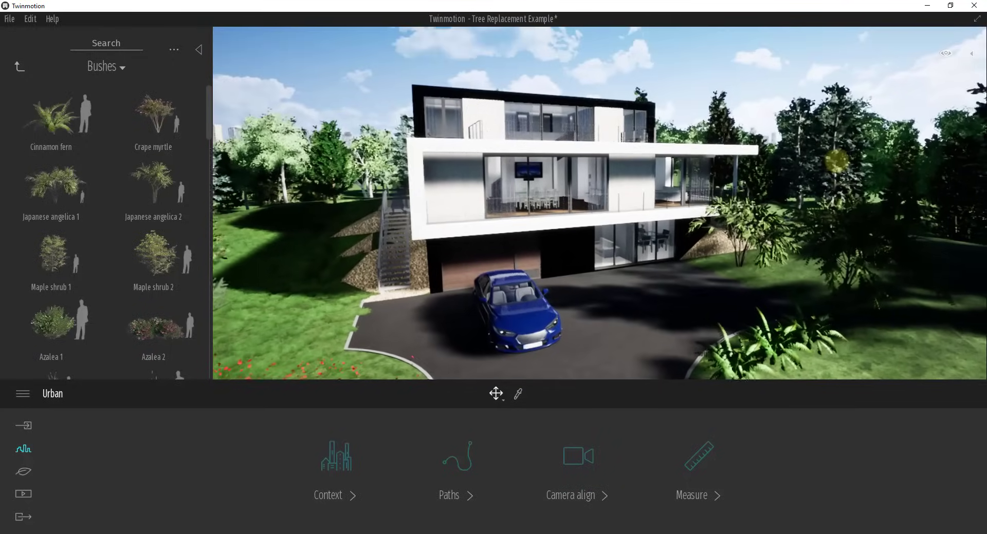
drag(835, 160, 834, 165)
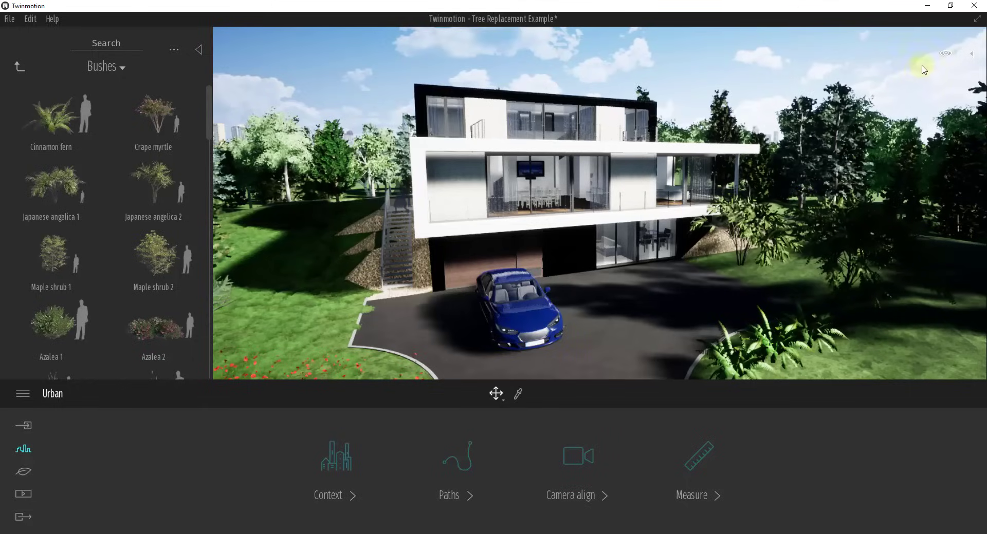
- Adjust the day time in the viewport's settings to change the sun's position over the house
click(945, 54)
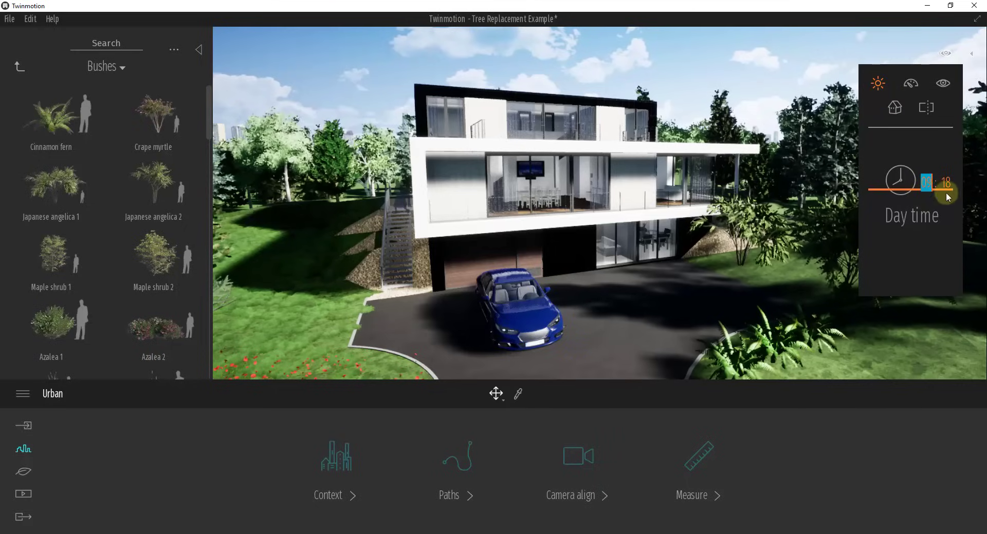
mouse_move(877, 190)
mouse_down()
mouse_move(881, 198)
mouse_move(882, 179)
mouse_move(884, 237)
mouse_move(882, 193)
mouse_up()
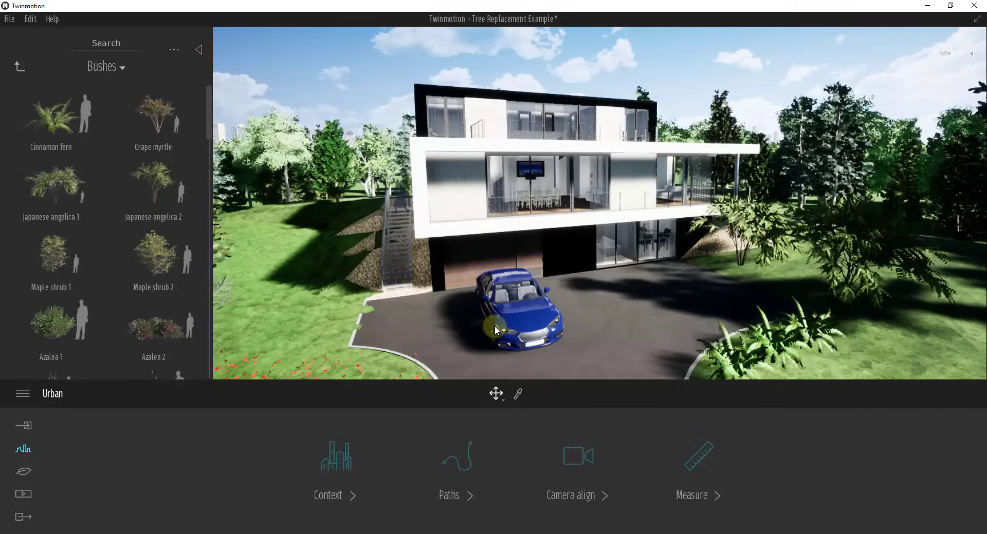
- Review the saved media images Image 01, Image 02 and Image 03 one after another
click(22, 495)
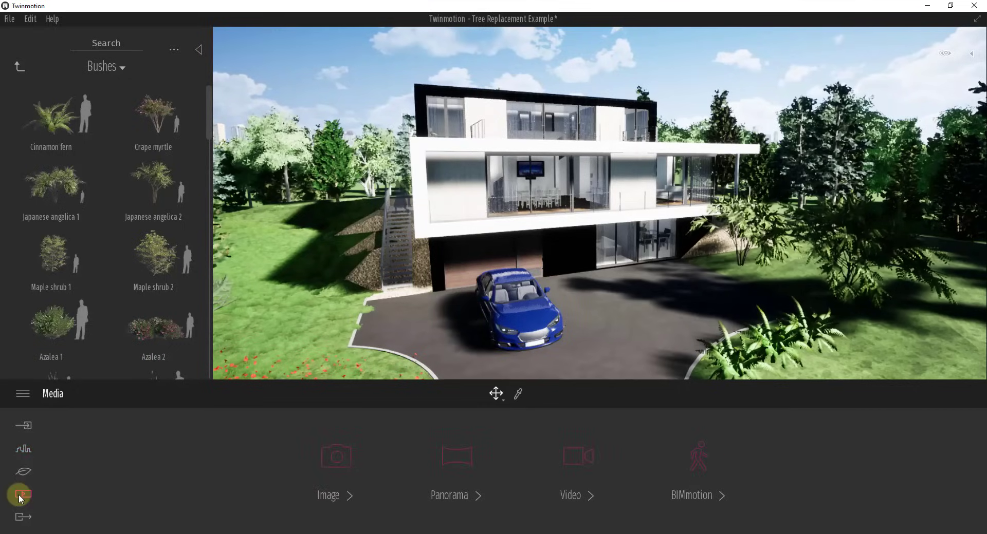
click(348, 463)
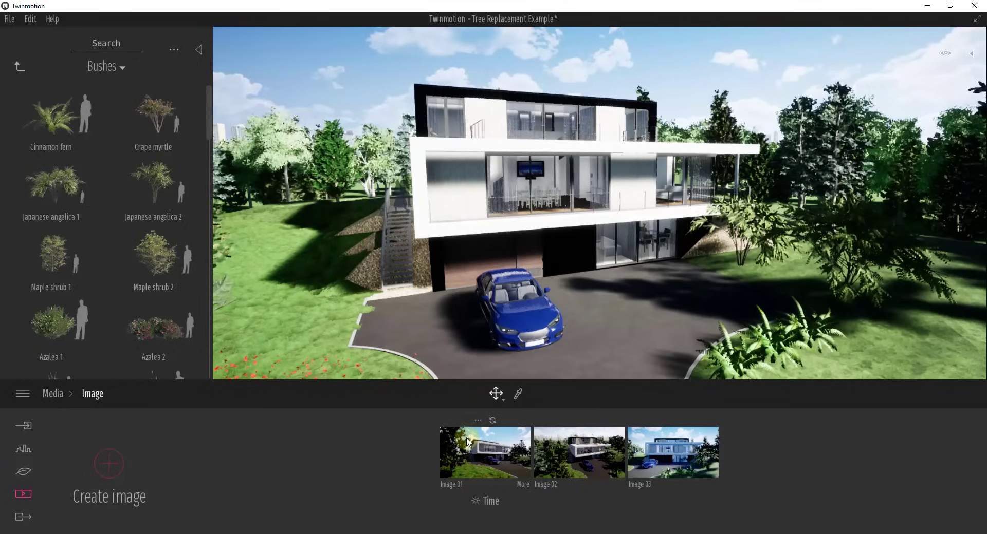
click(477, 455)
click(602, 449)
click(689, 452)
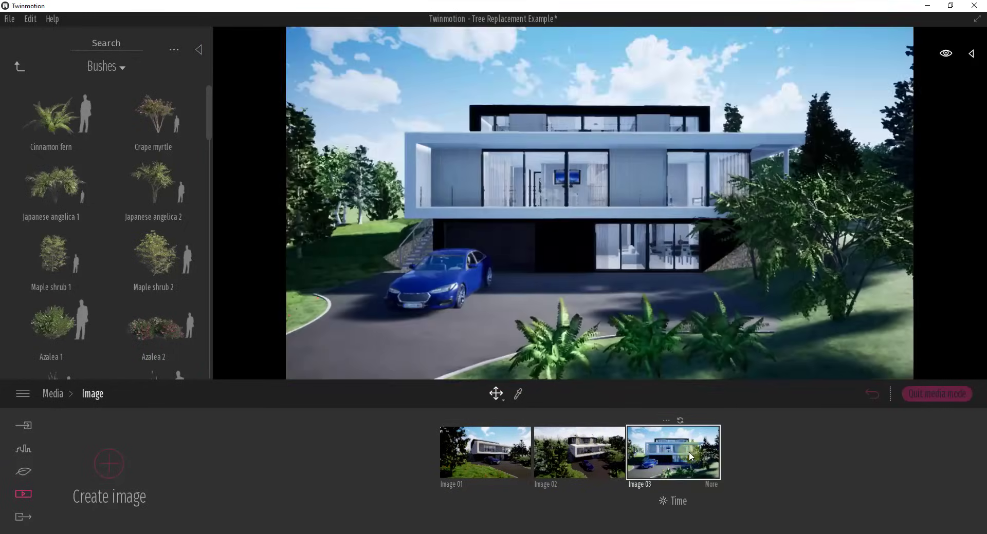
key(Left)
key(Left)
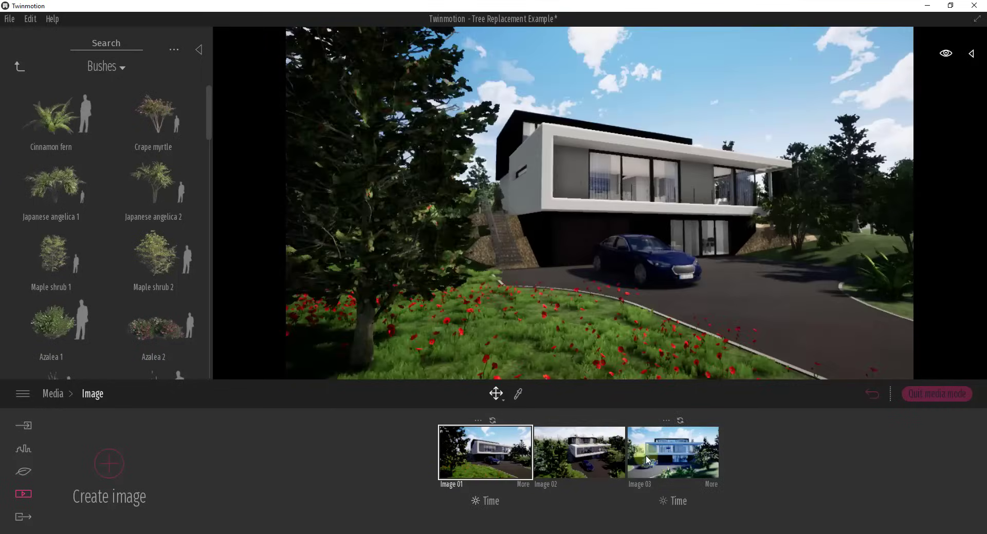
- Recall the Image 03 view, check its time-of-day setting and quit media mode
click(646, 459)
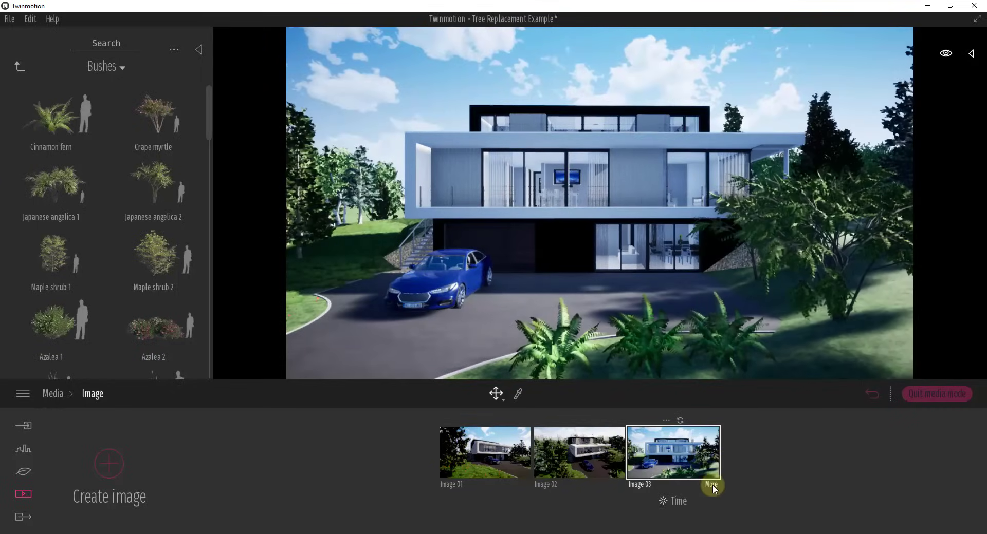
click(674, 501)
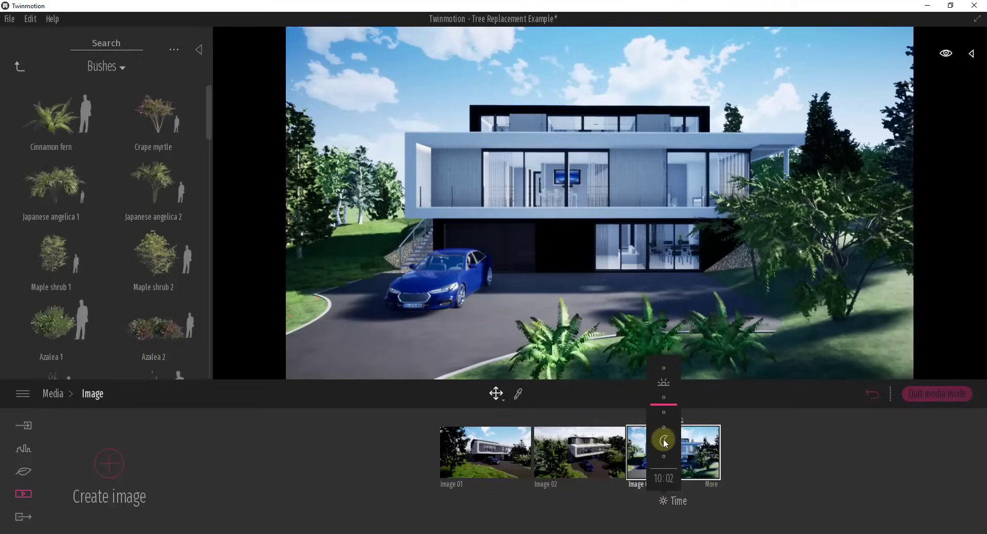
drag(664, 443, 667, 404)
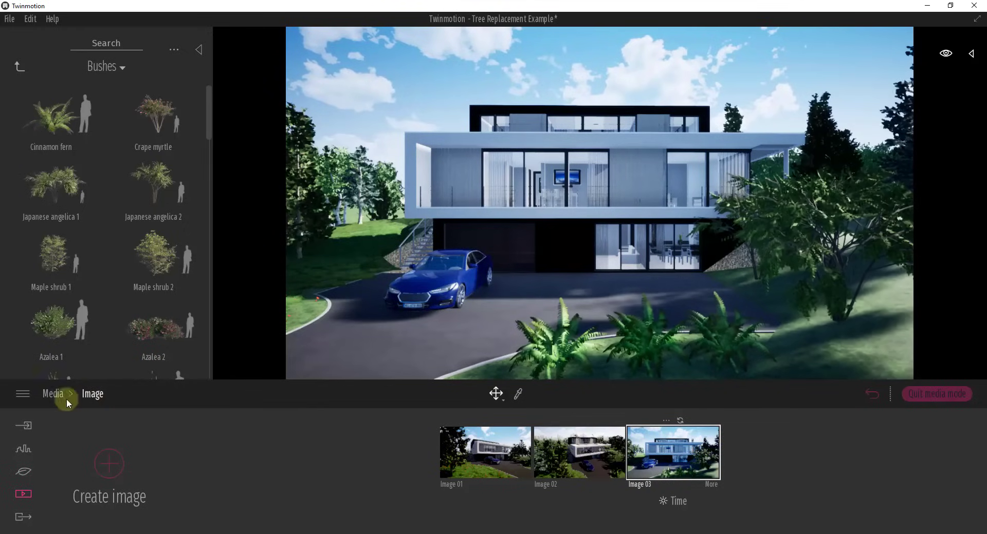
click(933, 396)
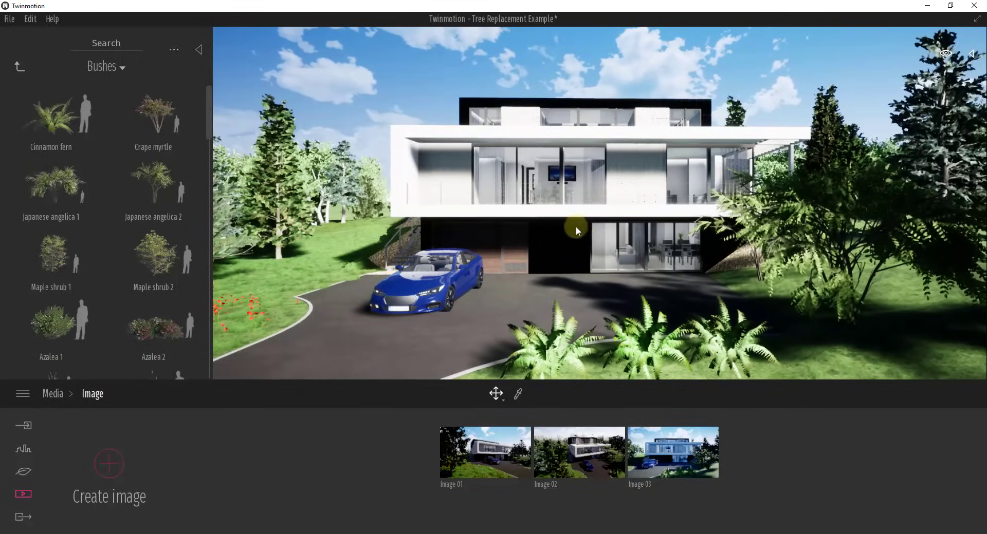
- Try several world locations in the Localization settings and place the project marker in the western United States
click(22, 449)
click(23, 472)
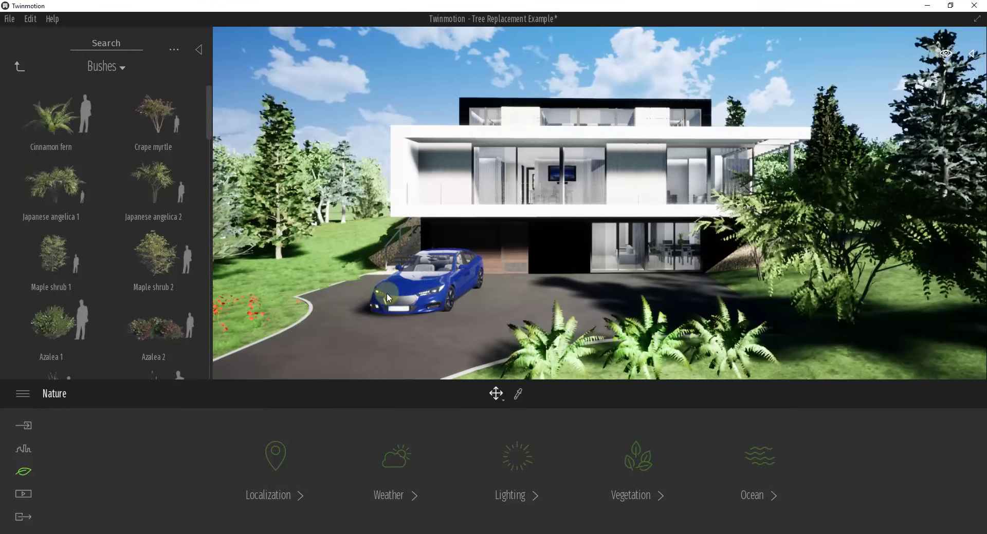
click(277, 458)
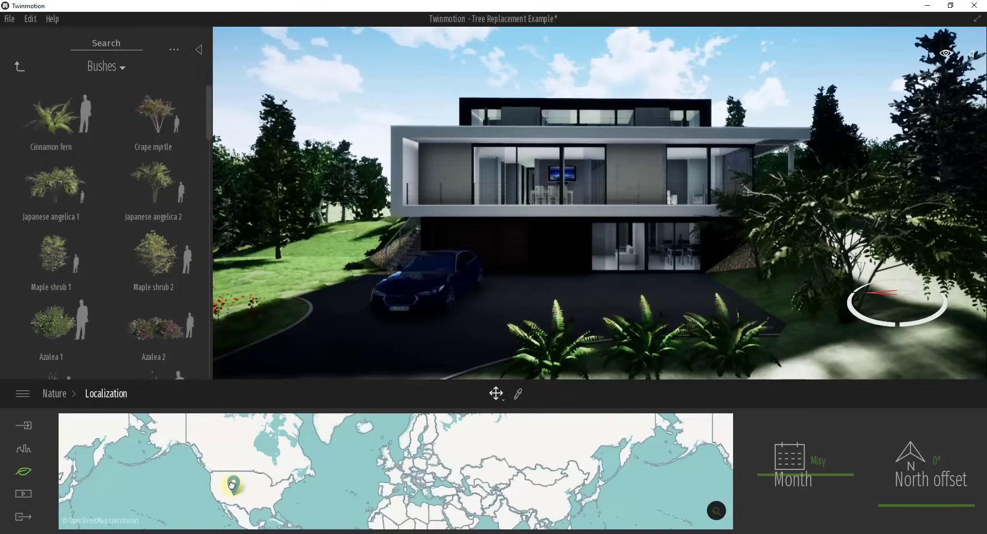
click(237, 482)
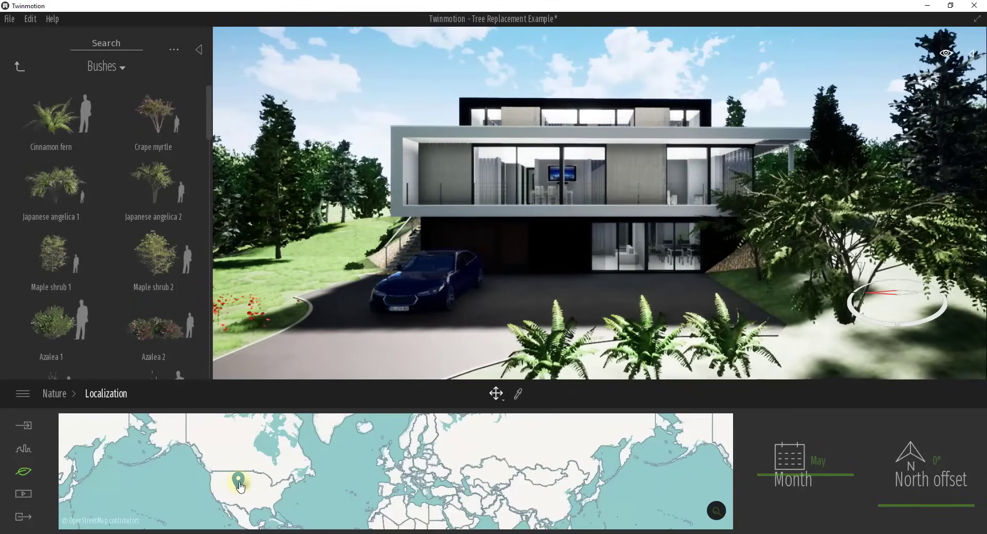
click(430, 491)
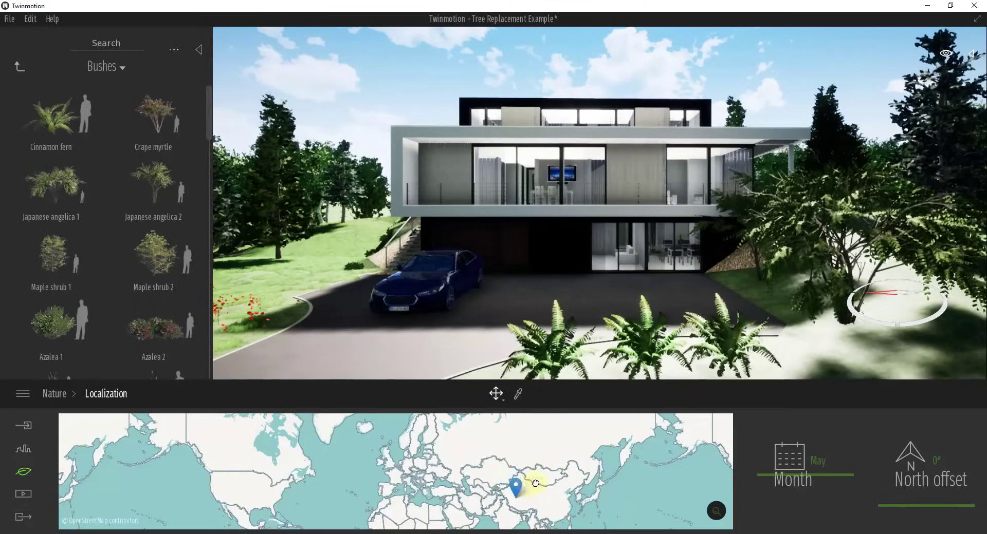
click(558, 488)
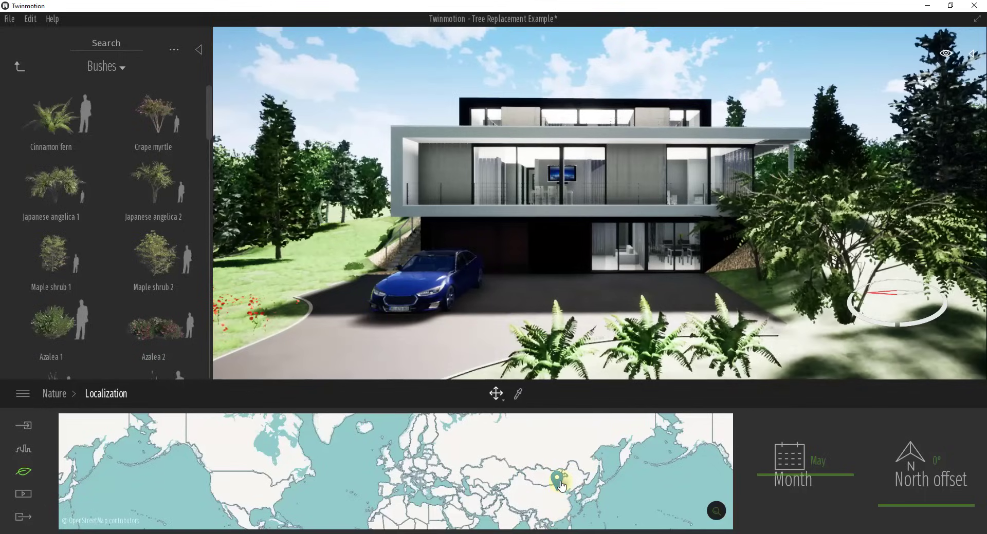
click(232, 480)
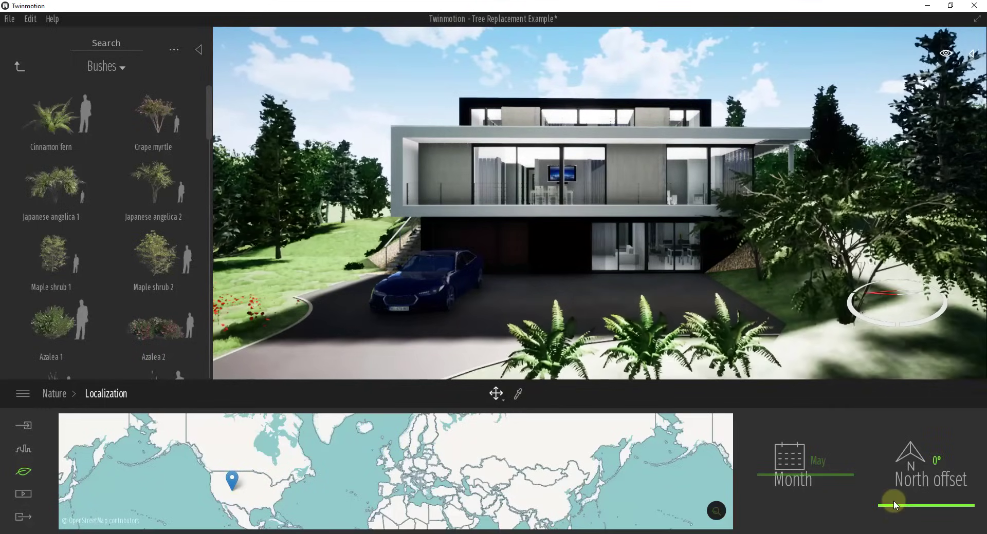
- Rotate the sun direction by setting the north offset to 101°
drag(894, 505, 894, 484)
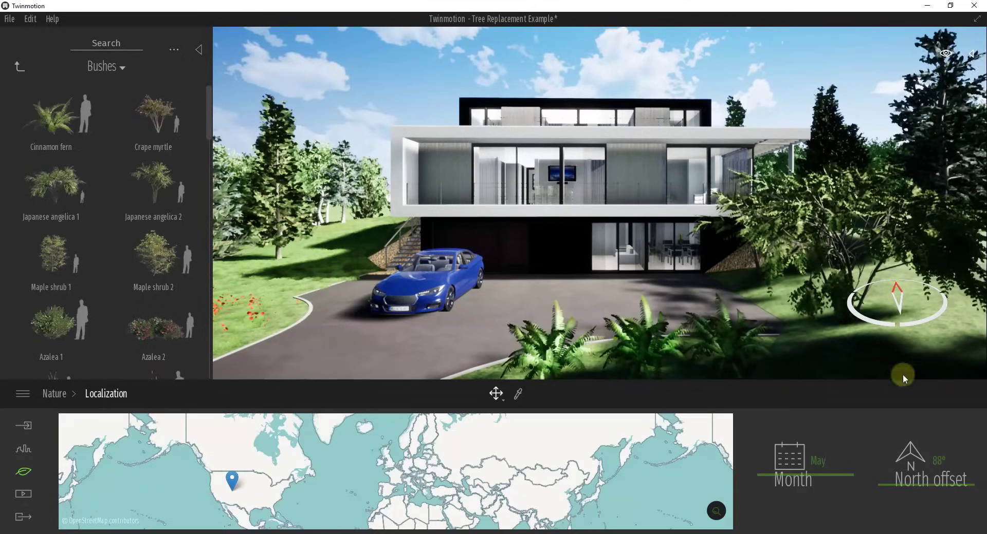
mouse_move(906, 488)
mouse_down()
mouse_move(909, 502)
mouse_move(908, 480)
mouse_up()
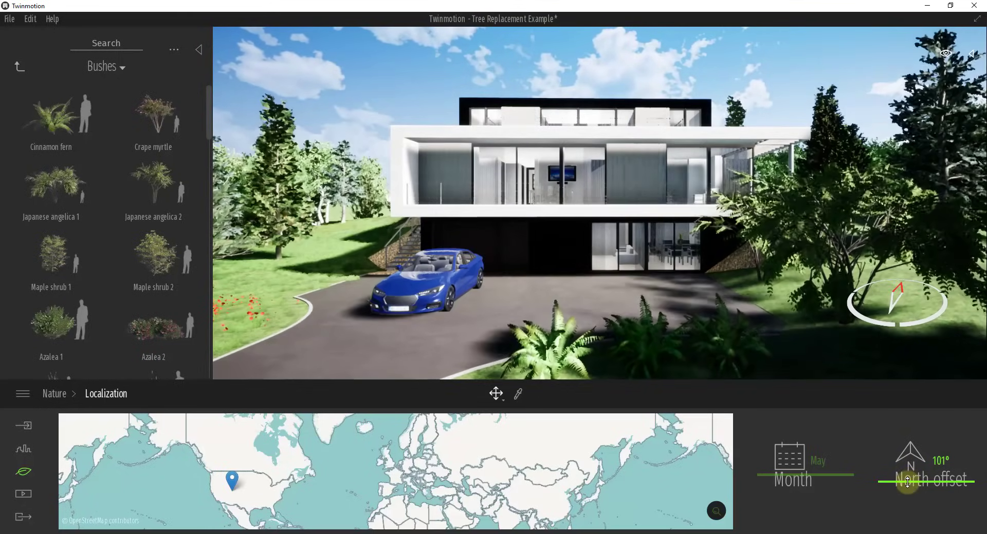
- Set the month to September and the north offset to 94°
drag(842, 476, 844, 441)
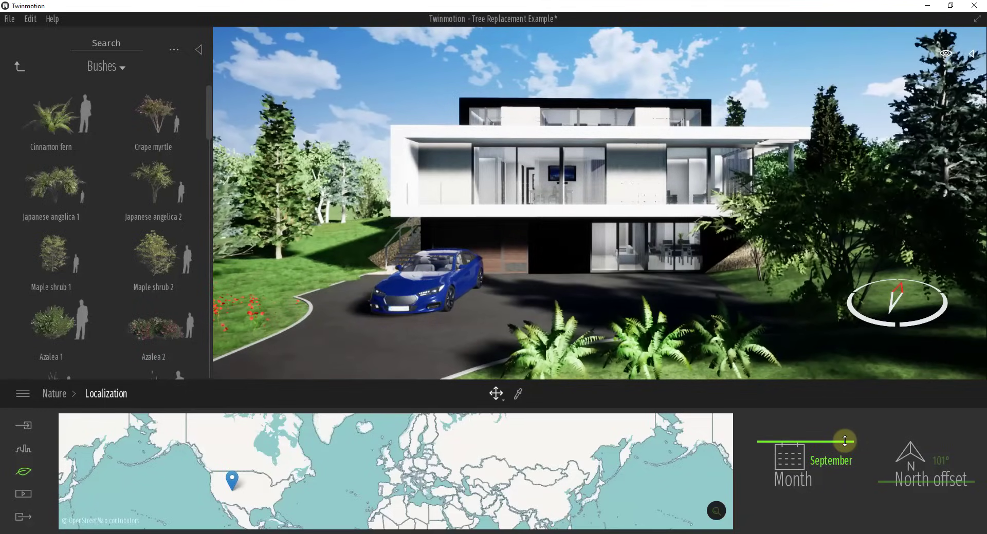
drag(846, 439, 846, 438)
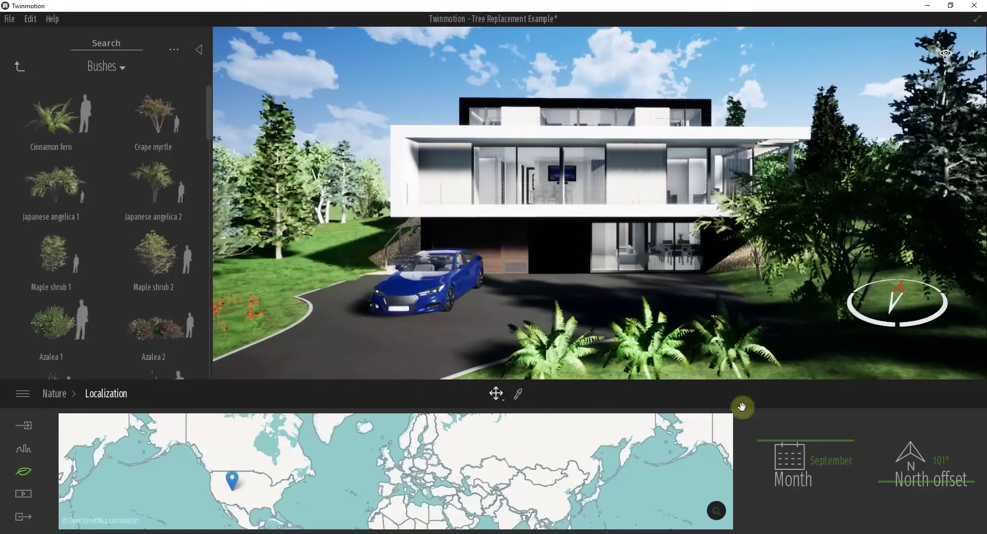
drag(908, 475, 894, 483)
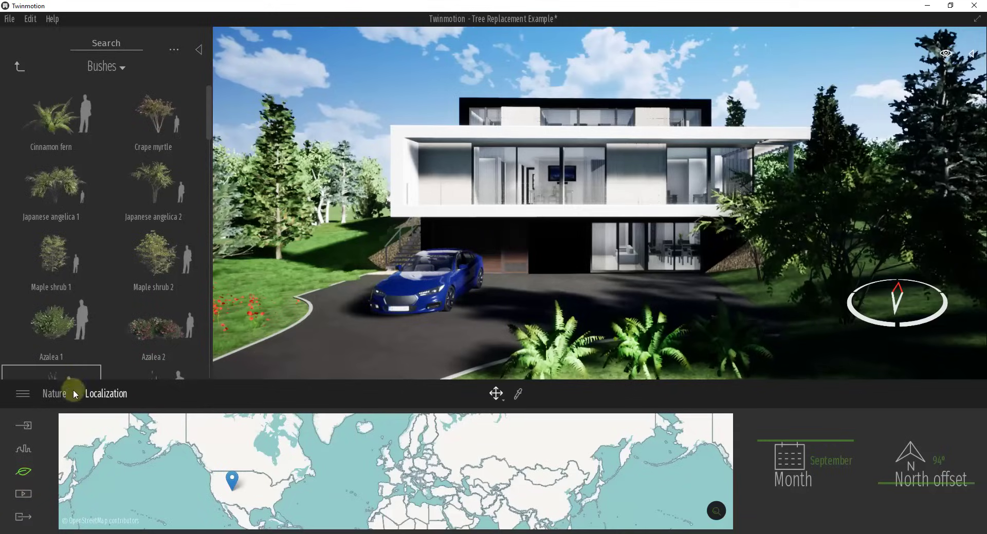
- Set the Nature weather to a fully clear, sunny sky without clouds
click(50, 396)
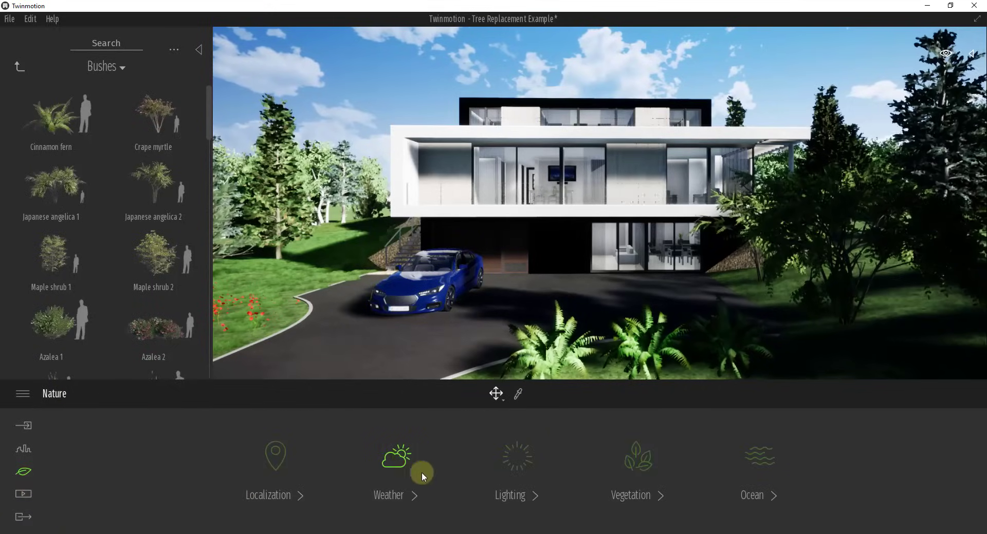
click(392, 461)
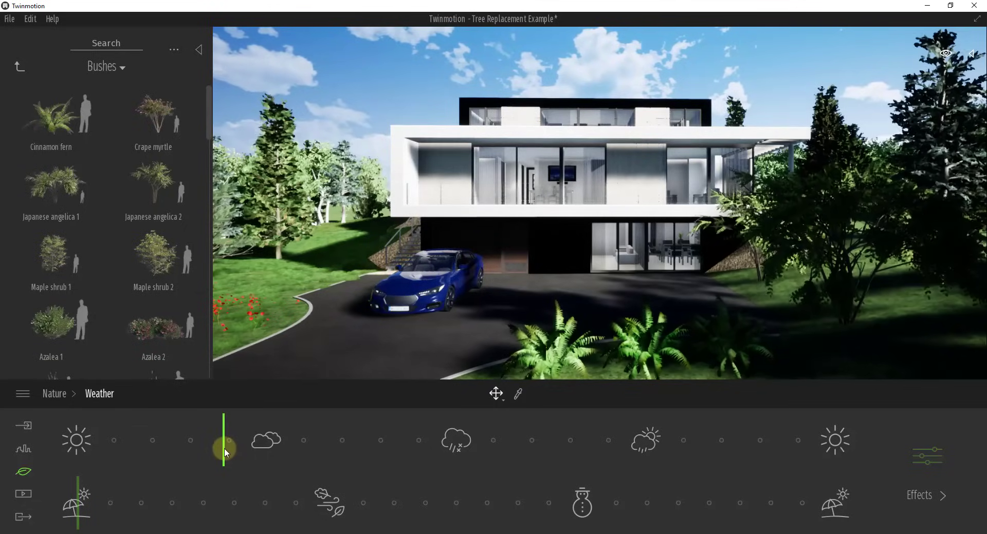
drag(185, 449, 68, 447)
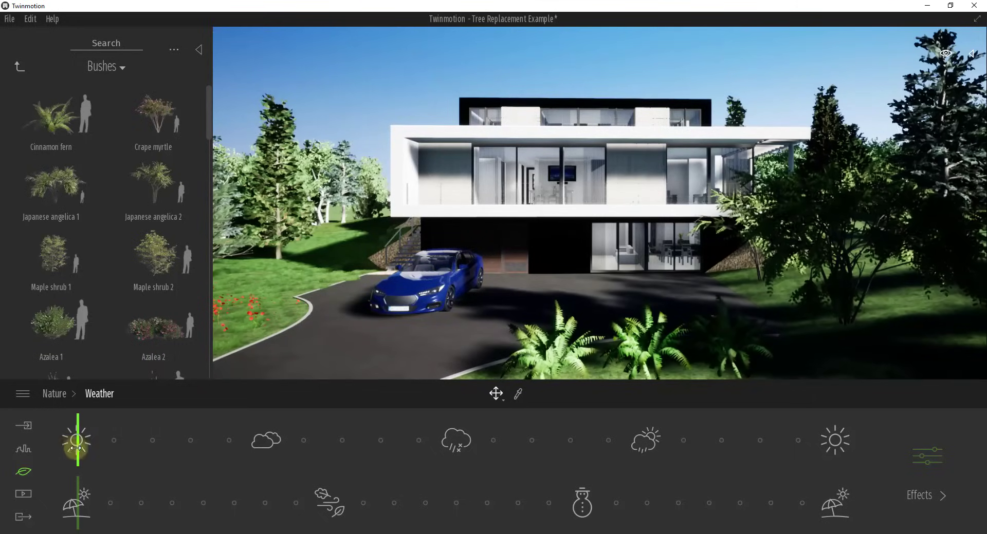
- Try dark, rainy weather on the house scene and return it to a bright, partly cloudy sky
mouse_move(130, 452)
mouse_down()
mouse_move(247, 465)
mouse_move(245, 436)
mouse_move(433, 438)
mouse_up()
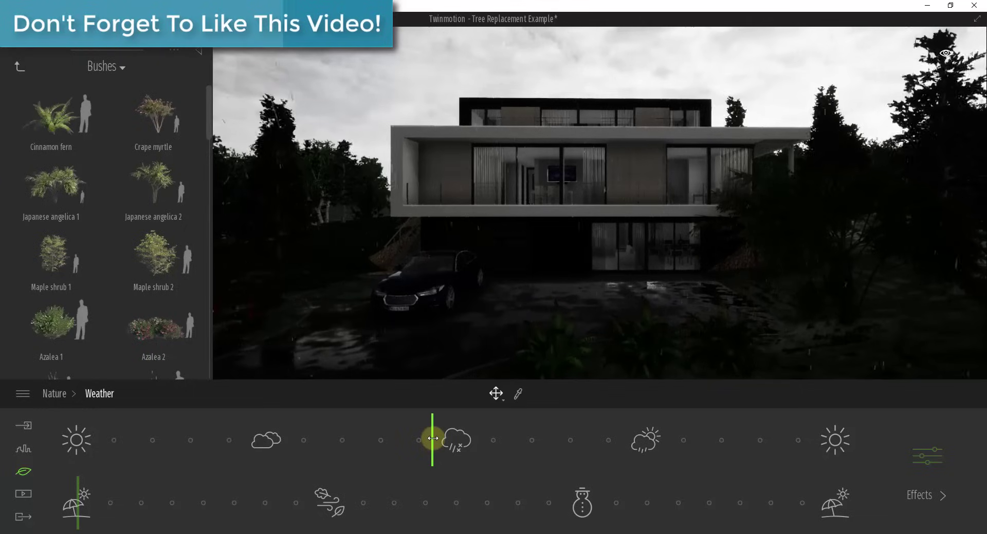
mouse_move(433, 438)
mouse_down()
mouse_move(839, 451)
mouse_move(286, 421)
mouse_move(238, 436)
mouse_move(476, 439)
mouse_move(338, 452)
mouse_up()
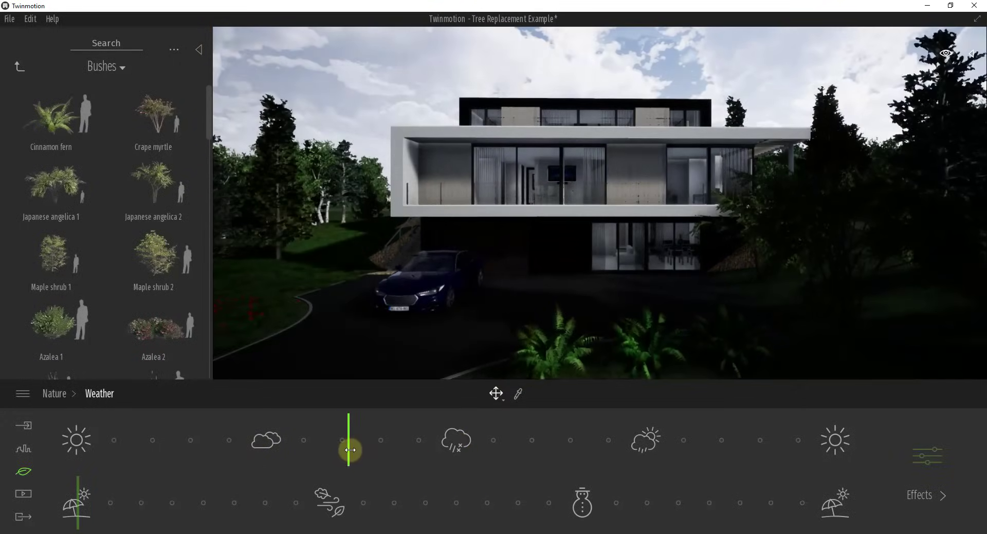
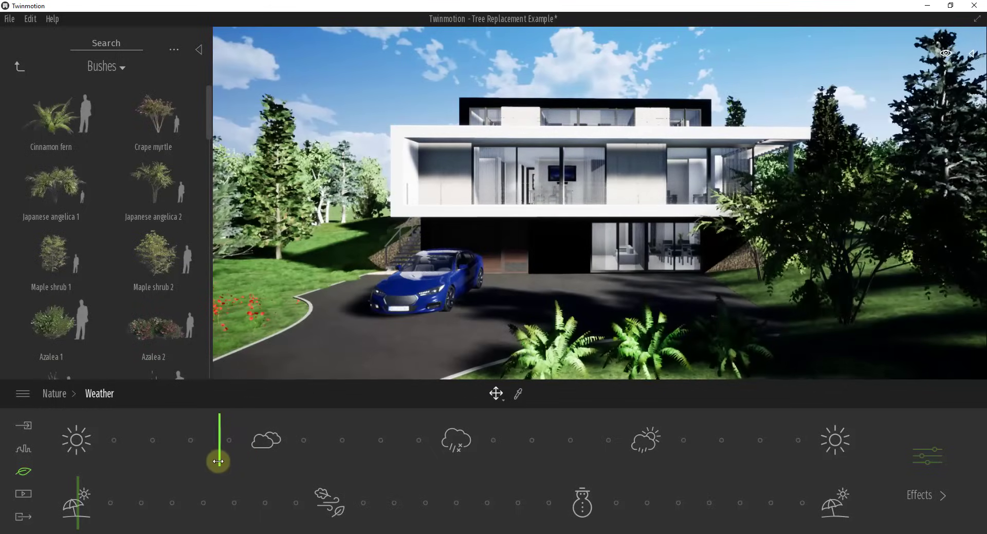
- In the Nature lighting settings, test the Sun intensity at 0.00 and set it to 3.04
click(54, 394)
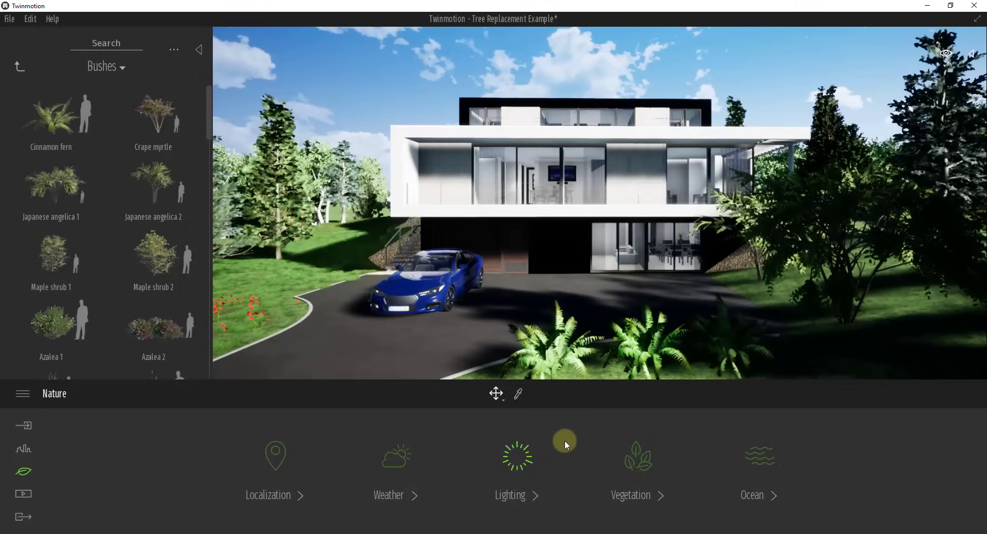
click(522, 461)
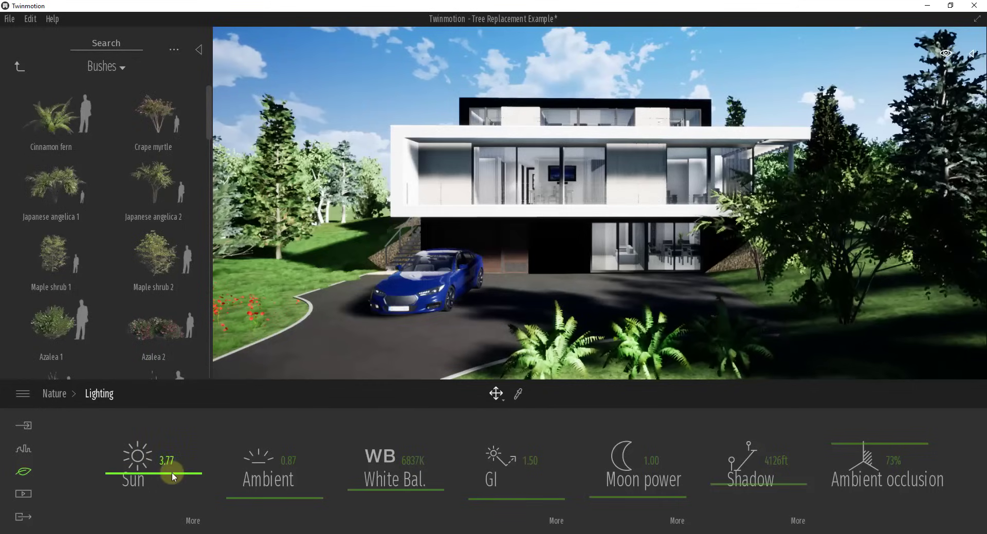
drag(177, 472, 193, 524)
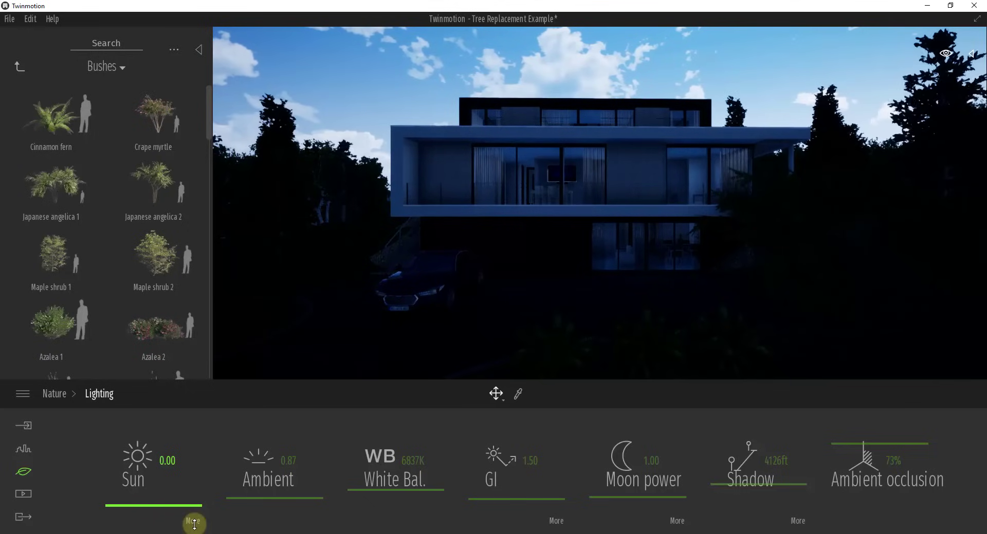
drag(198, 508, 201, 480)
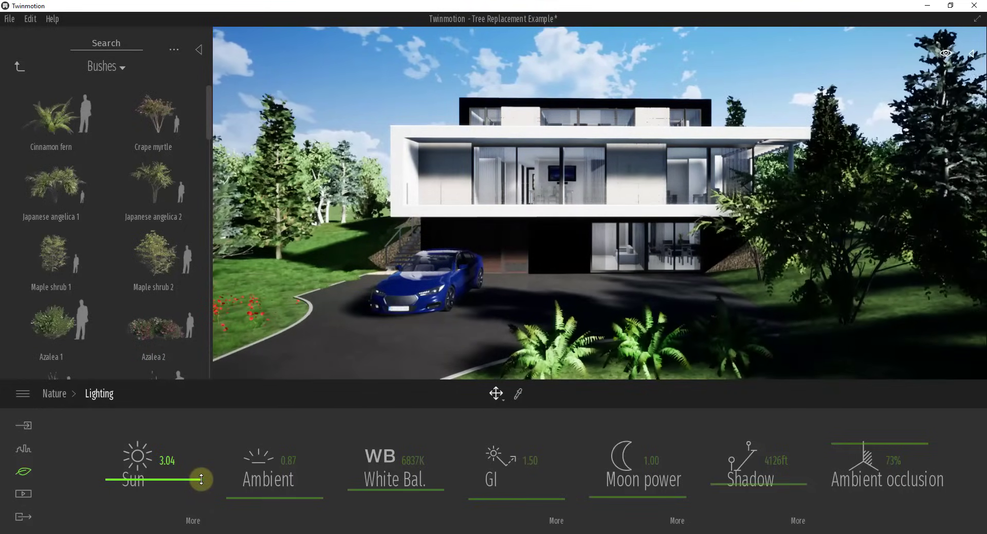
drag(201, 480, 201, 480)
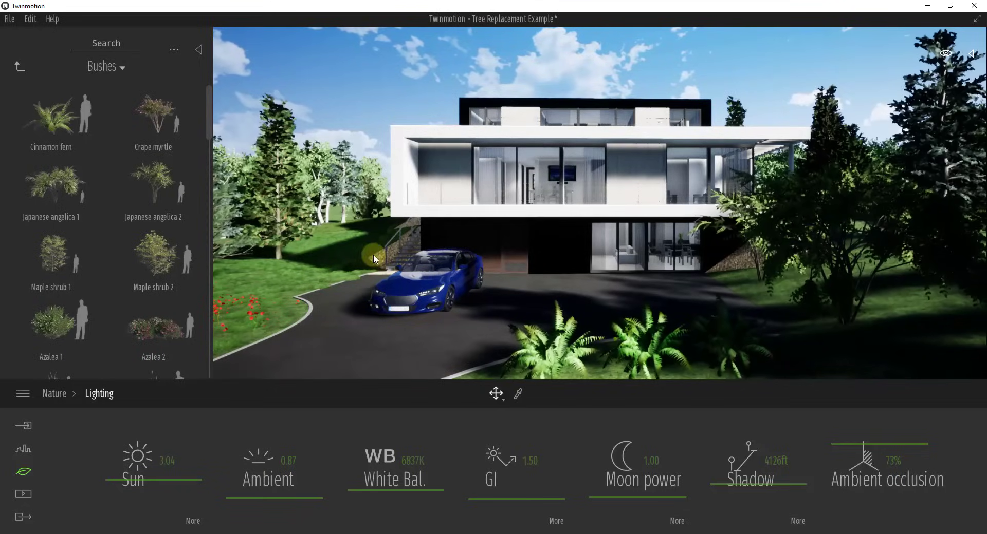
- Set the sun's Reflection to 0.85 in its additional settings and return to the Lighting settings
click(193, 522)
mouse_move(525, 436)
mouse_down()
mouse_move(529, 498)
mouse_move(539, 411)
mouse_move(537, 451)
mouse_move(535, 432)
mouse_up()
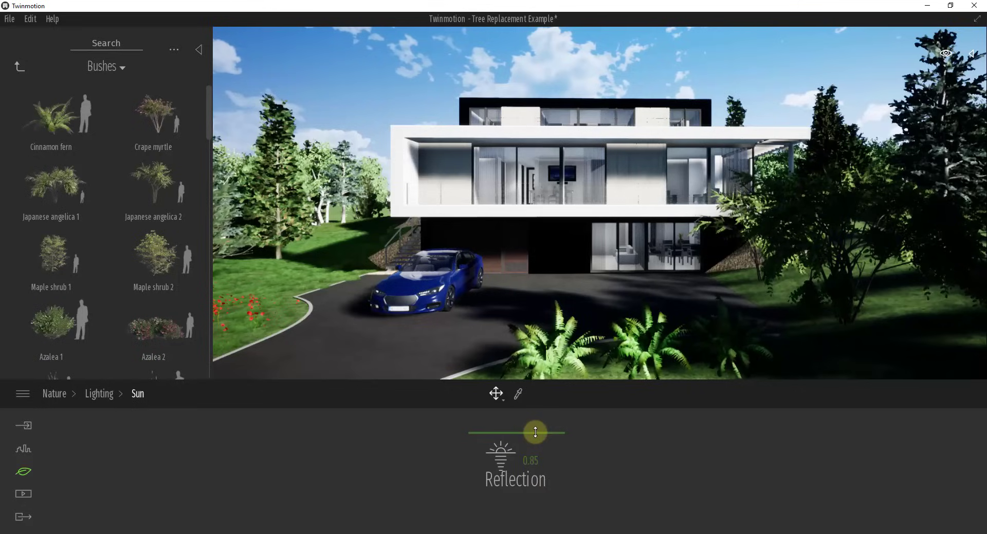
click(116, 394)
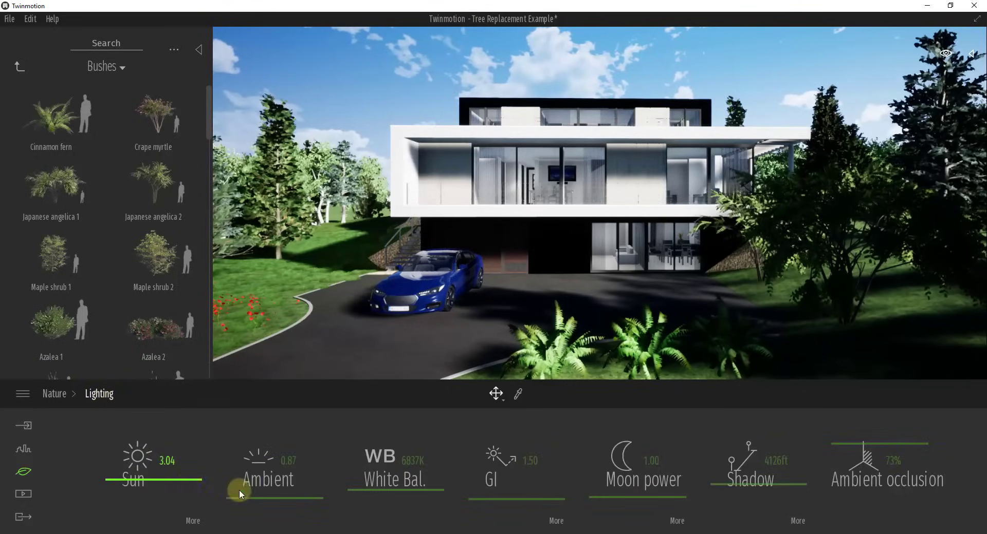
- Set the Ambient light to 1.60 and check the house from an elevated viewpoint
drag(285, 499, 292, 490)
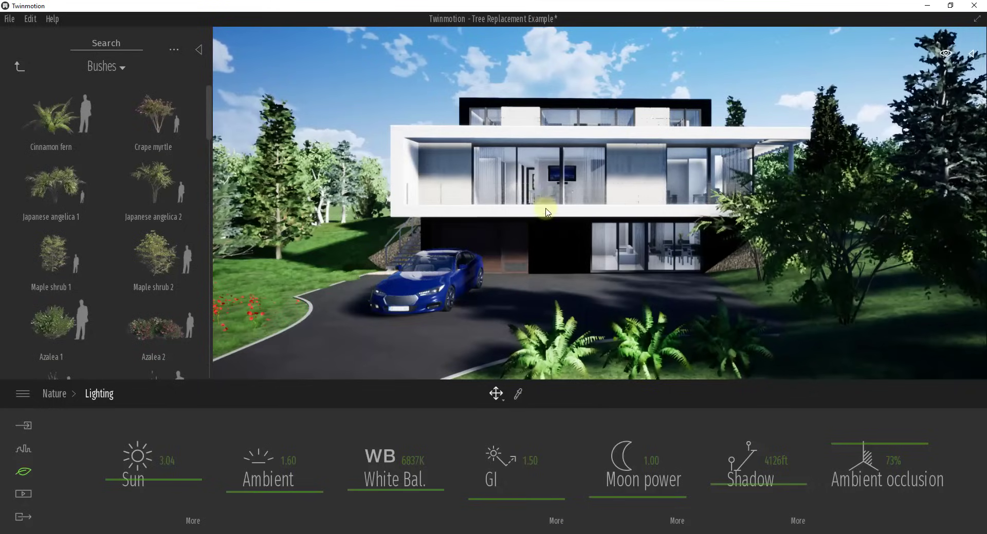
scroll(543, 209, up, 5)
mouse_move(544, 211)
right_down()
mouse_move(535, 216)
mouse_move(543, 210)
right_up()
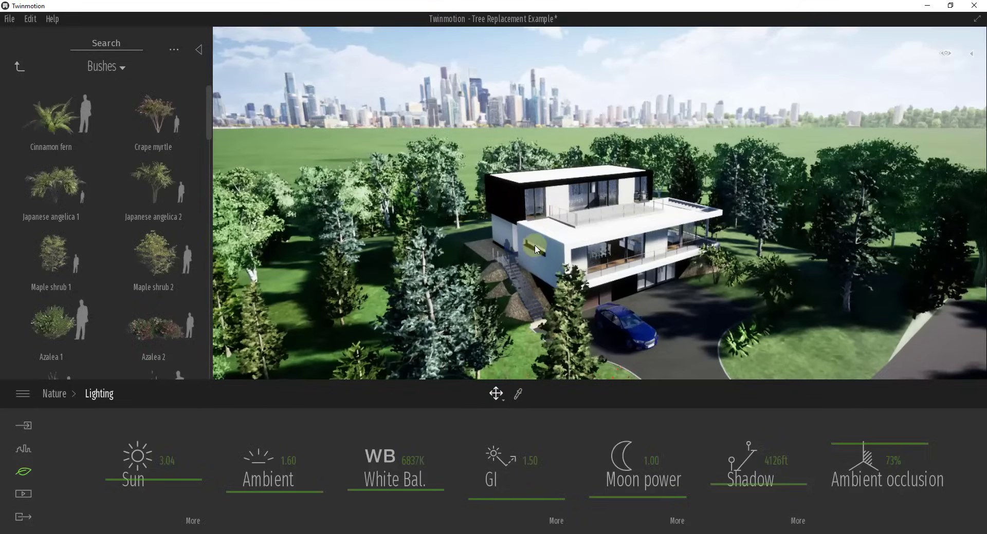
- Set the Sun intensity to 2.56 and raise the Ambient light to 3.89 to soften the shadows
drag(165, 480, 193, 475)
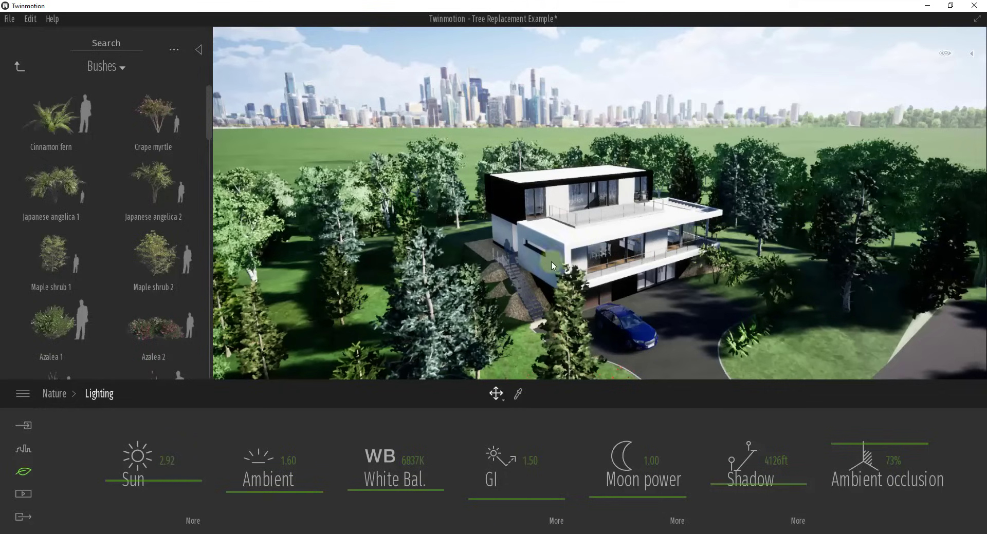
mouse_move(184, 482)
mouse_down()
mouse_move(188, 464)
mouse_move(194, 479)
mouse_up()
drag(299, 492, 317, 472)
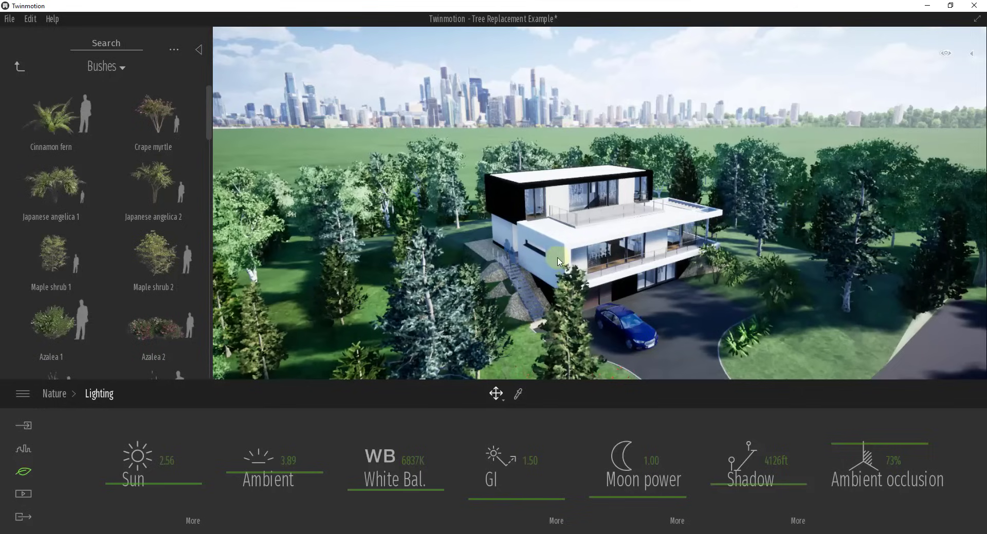
- Test the Ambient light at 0.00, and set the Sun intensity to 2.14 and the Ambient light to 1.72
drag(309, 473, 314, 511)
click(647, 286)
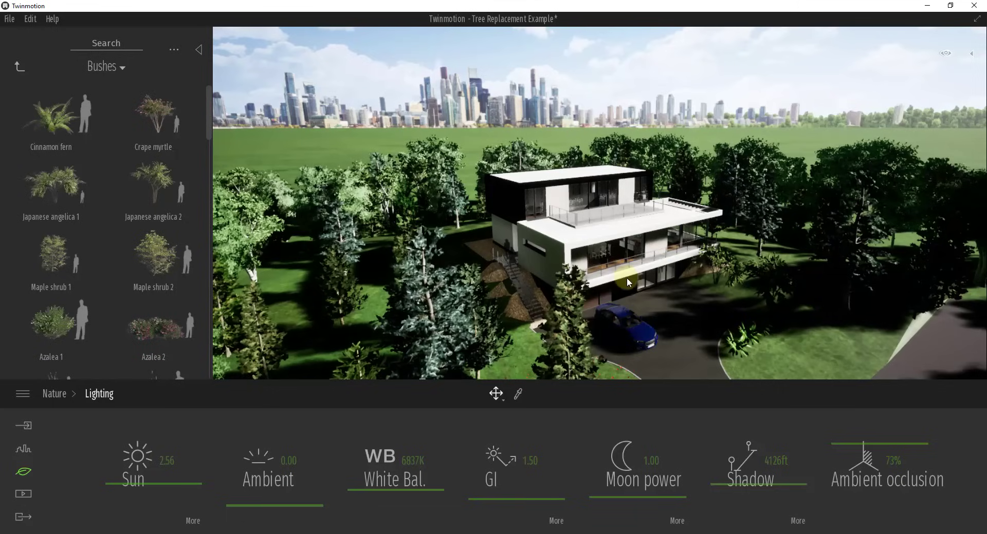
click(190, 486)
mouse_move(189, 485)
mouse_down()
mouse_move(201, 395)
mouse_move(191, 489)
mouse_up()
drag(327, 519, 323, 490)
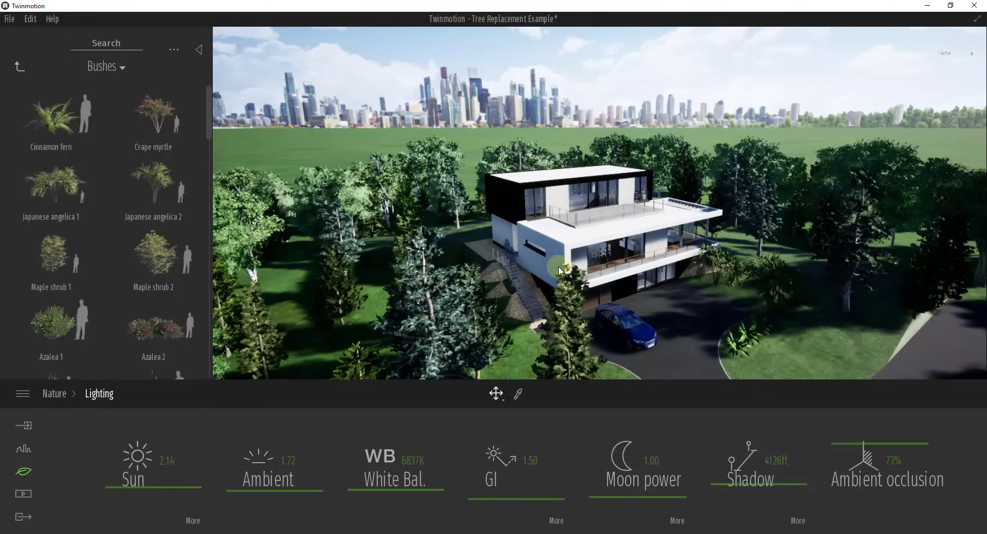
- Set the White Balance to 7078K while viewing the front of the house with the driveway
scroll(684, 268, up, 5)
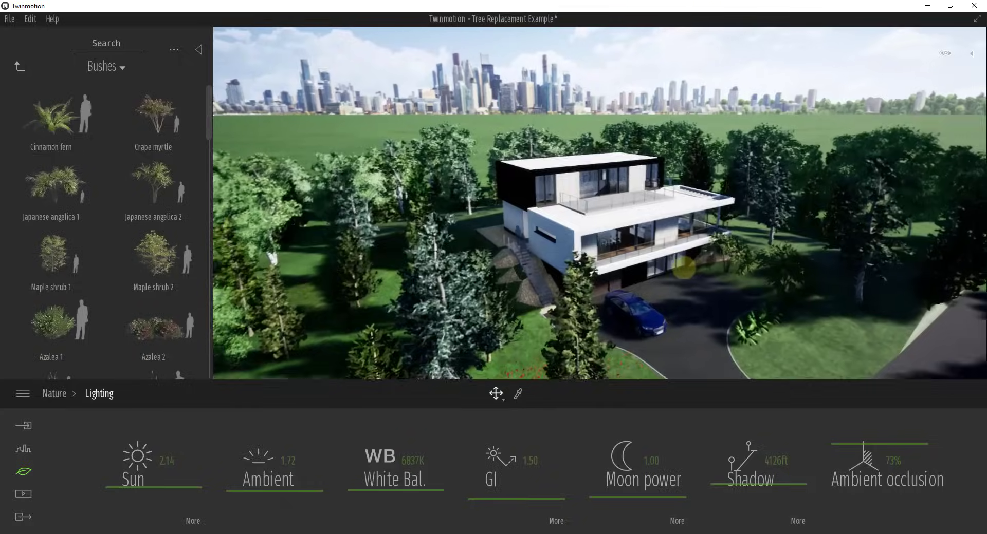
scroll(683, 267, up, 5)
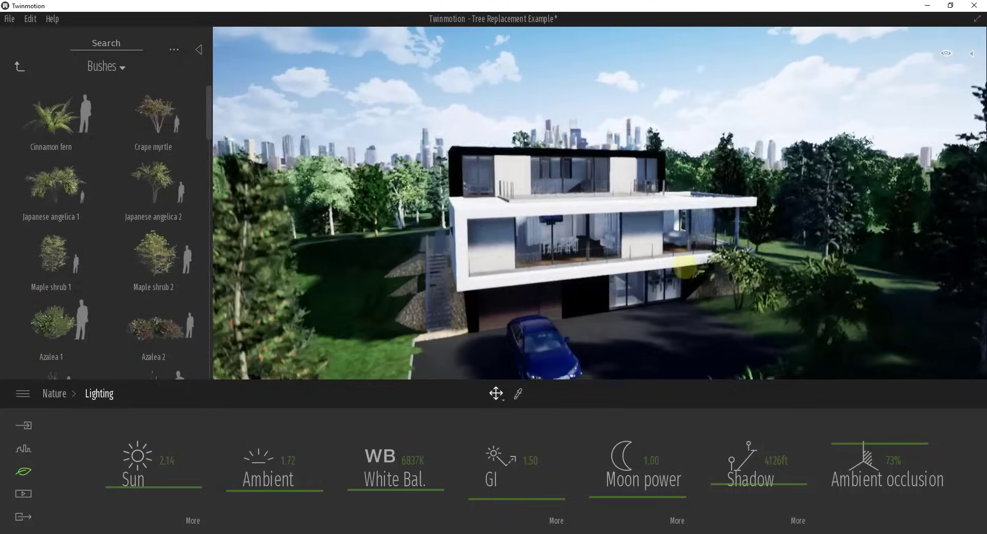
scroll(683, 268, down, 2)
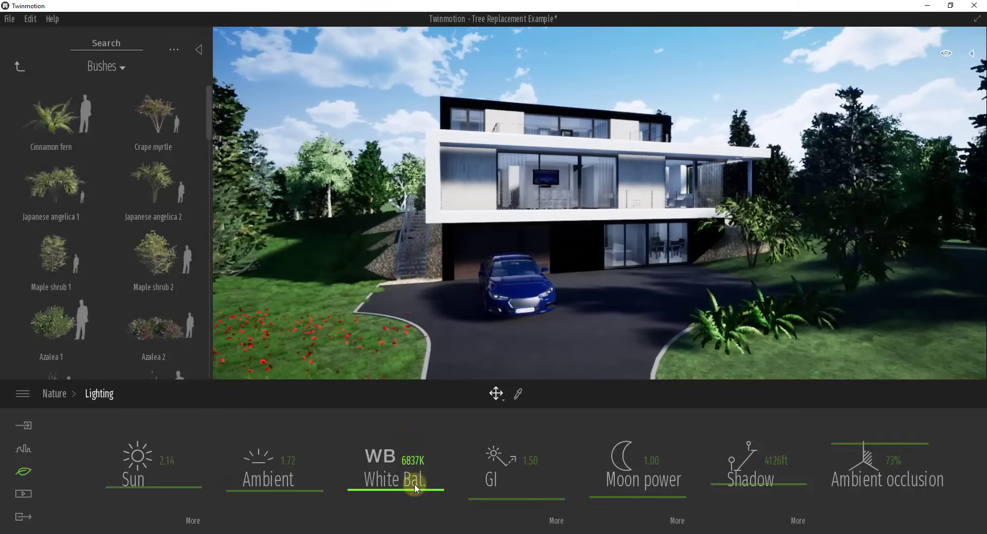
mouse_move(432, 489)
mouse_down()
mouse_move(437, 425)
mouse_move(423, 510)
mouse_move(430, 488)
mouse_up()
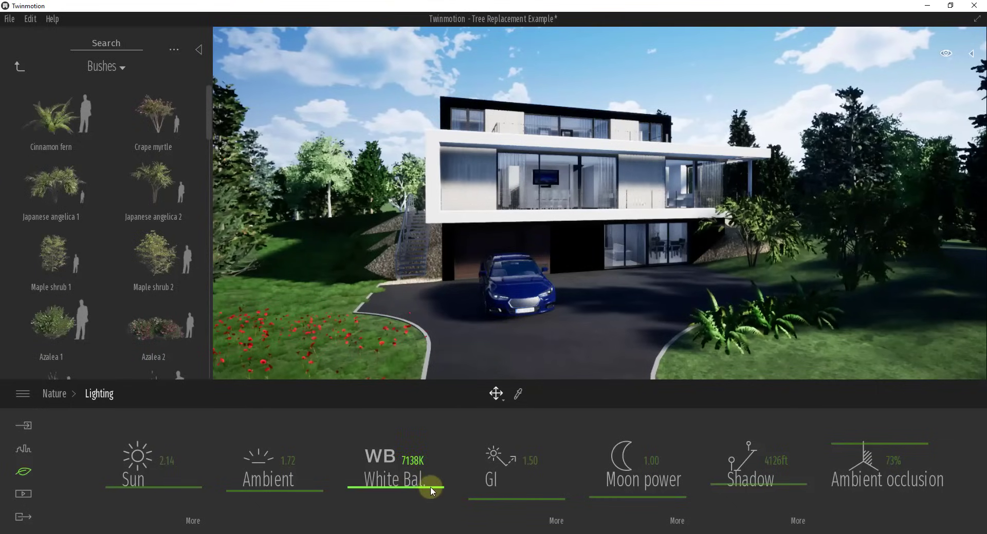
mouse_move(430, 486)
mouse_down()
mouse_move(430, 514)
mouse_move(440, 429)
mouse_move(436, 490)
mouse_up()
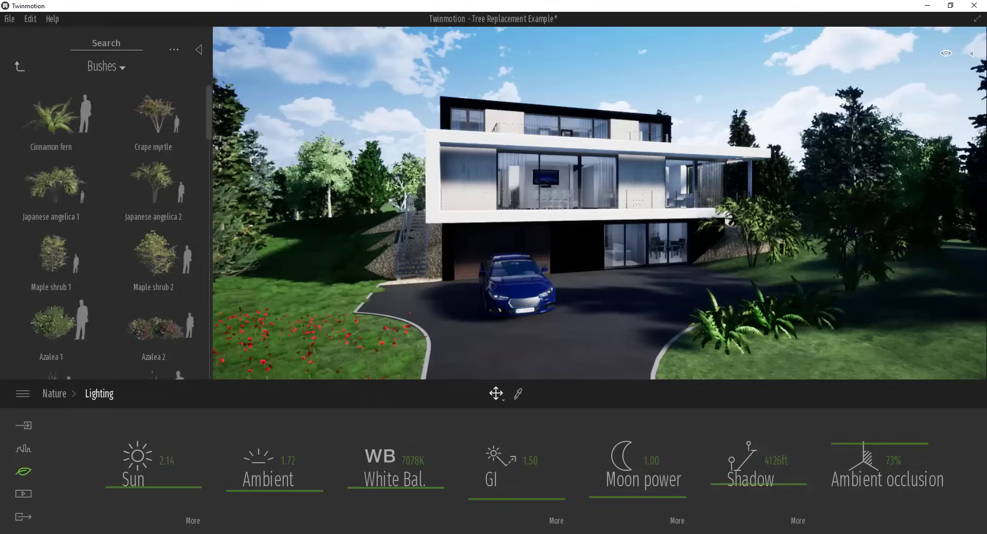
- Compare the global illumination (GI) on the house front at 9.10 and at 0.00
key(Up)
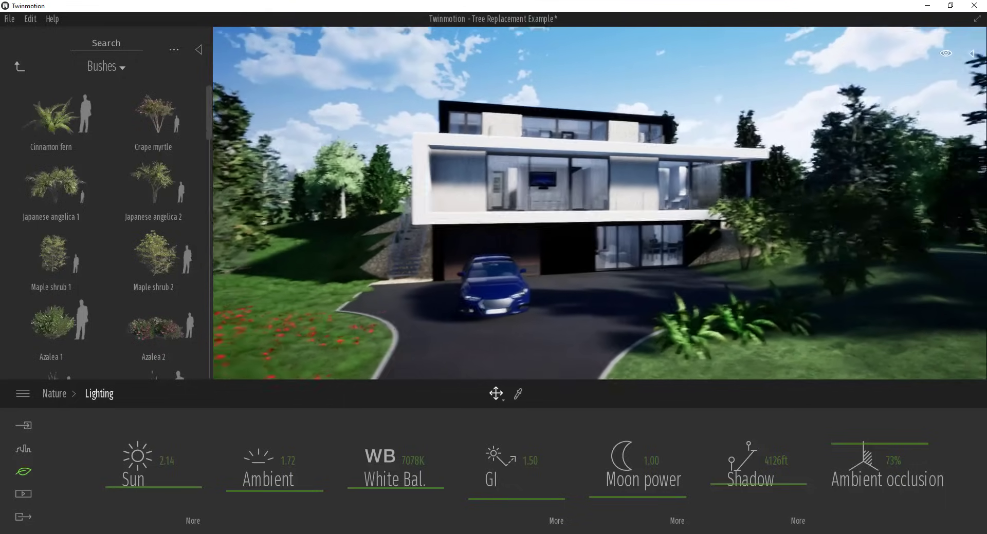
key(Up)
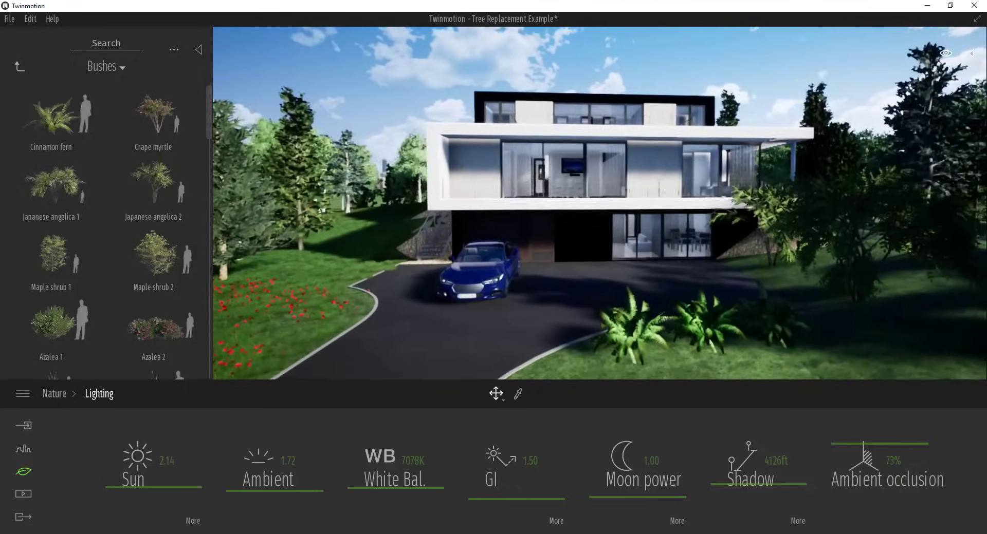
key(Right)
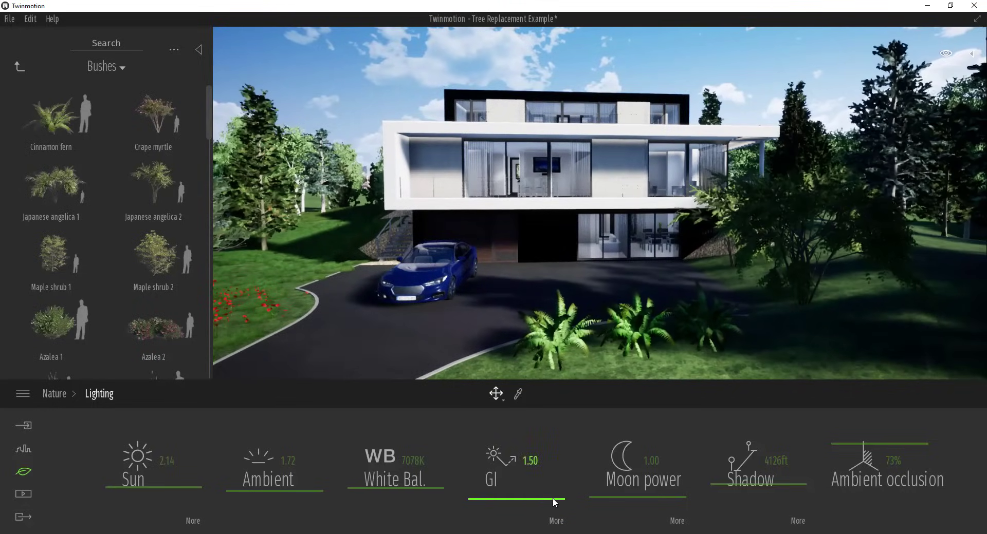
drag(553, 499, 554, 465)
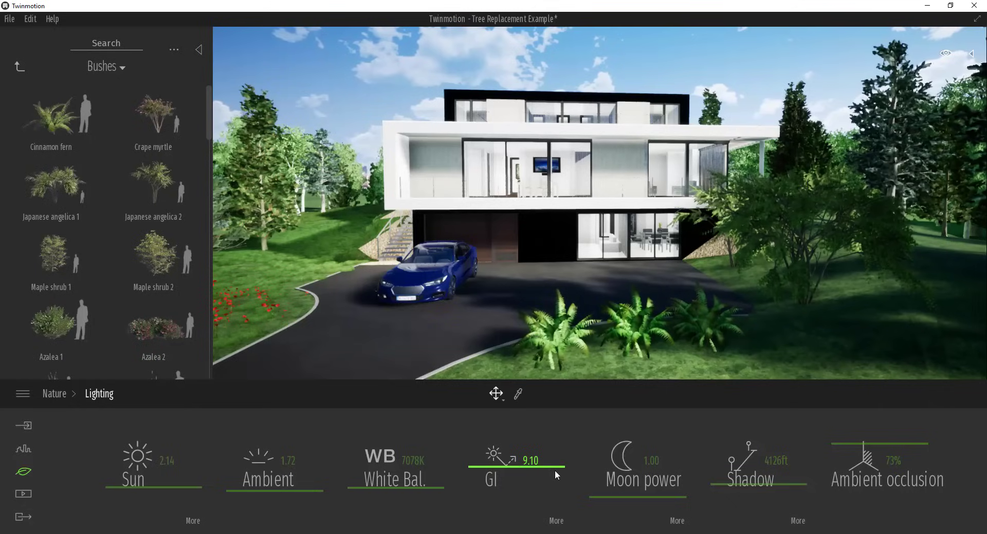
drag(554, 470, 553, 512)
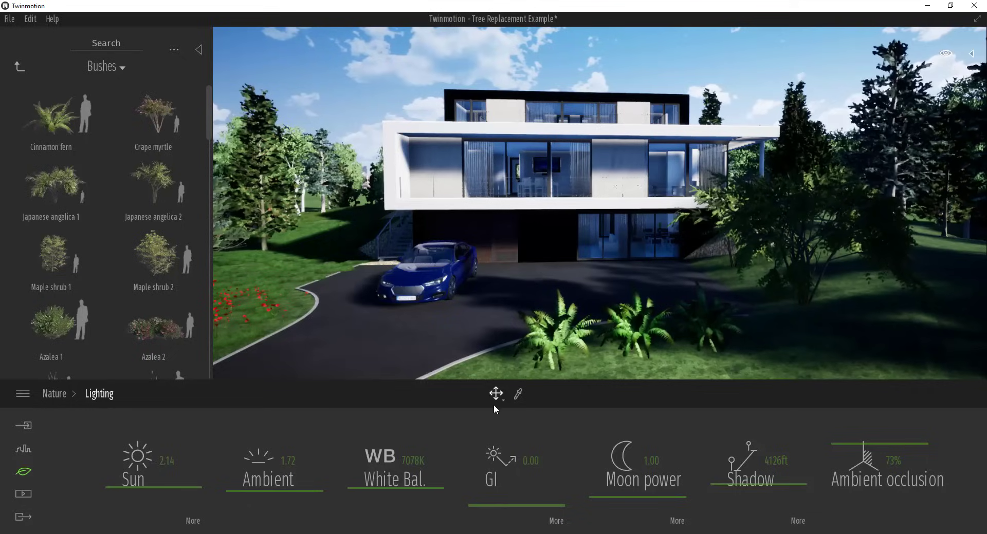
- Raise the GI to 6.81, check the dining room interior, and set the GI to 1.74
drag(546, 507, 549, 406)
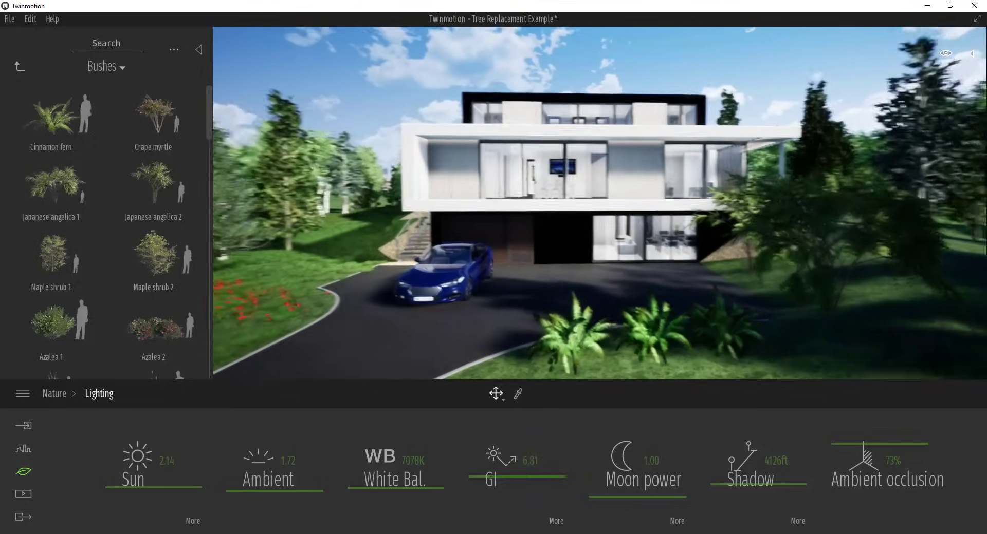
key(Up)
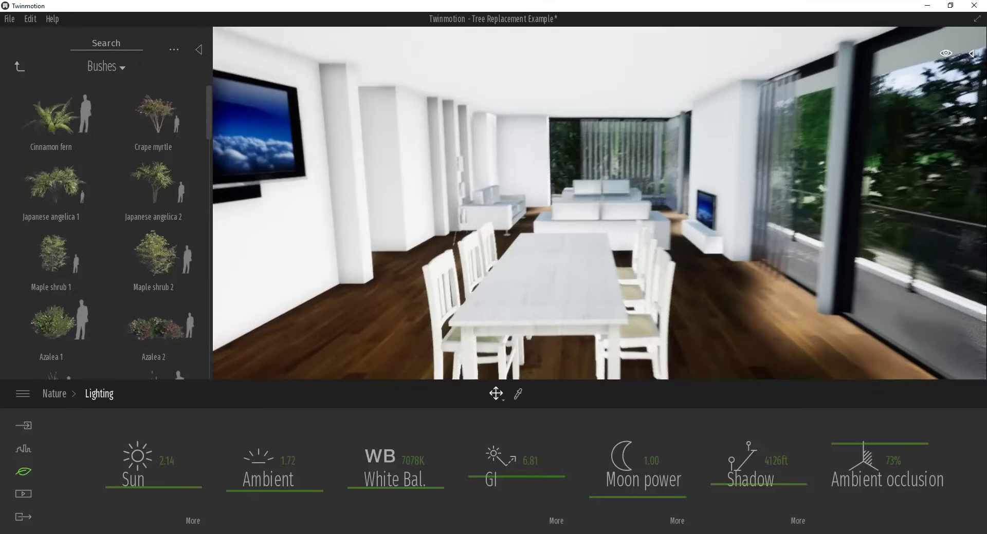
drag(520, 476, 538, 502)
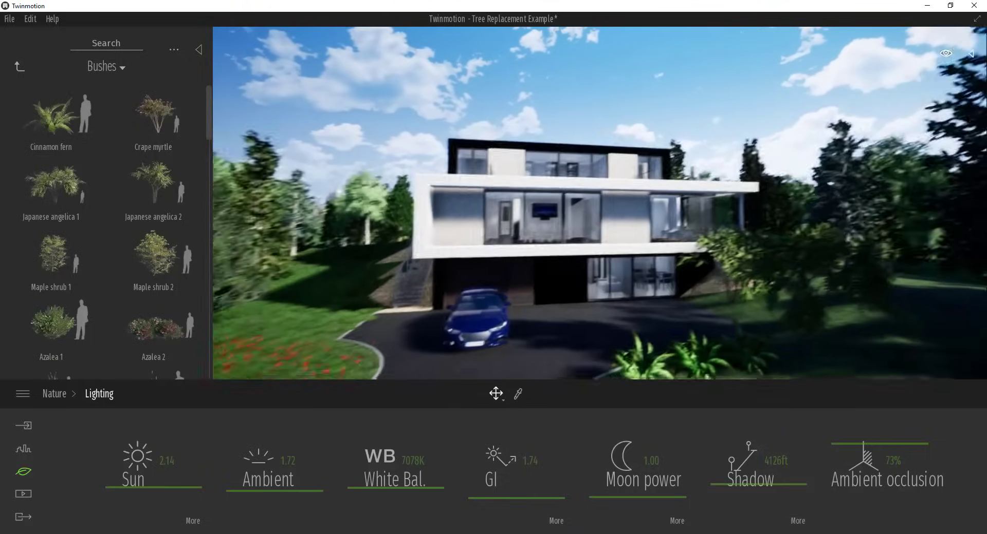
- Set the Day time to 23:58 and, after testing 4.01, set the Moon power to 2.08
click(949, 57)
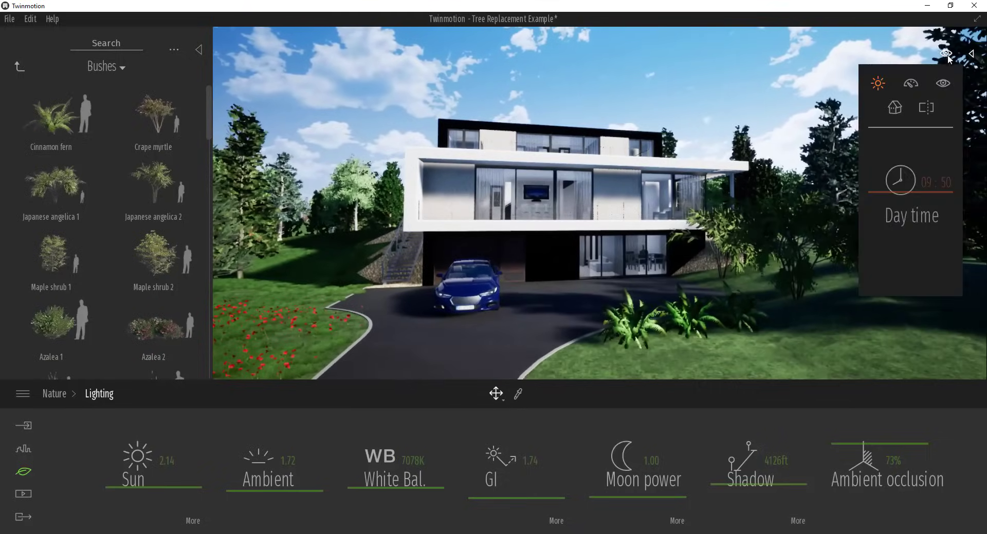
drag(917, 190, 925, 282)
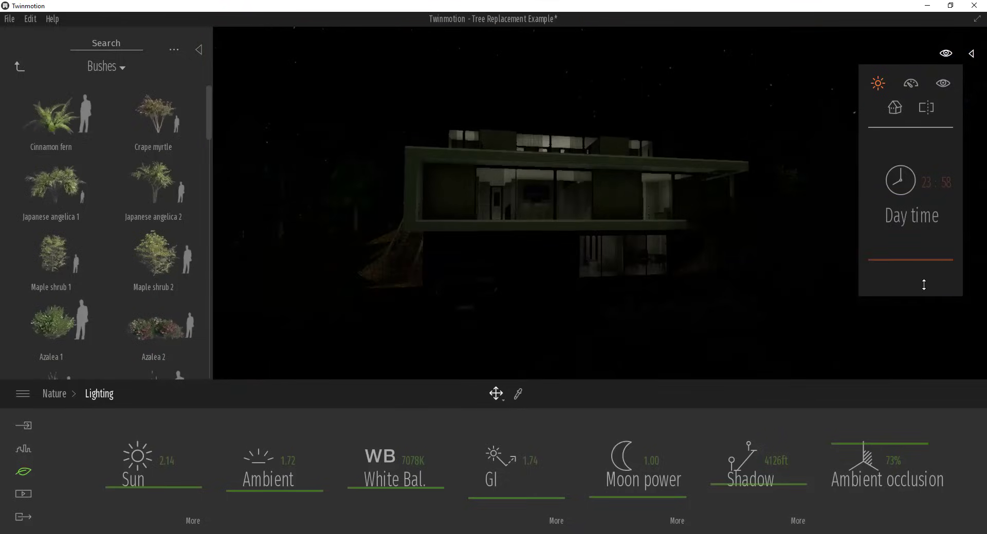
drag(616, 494, 637, 471)
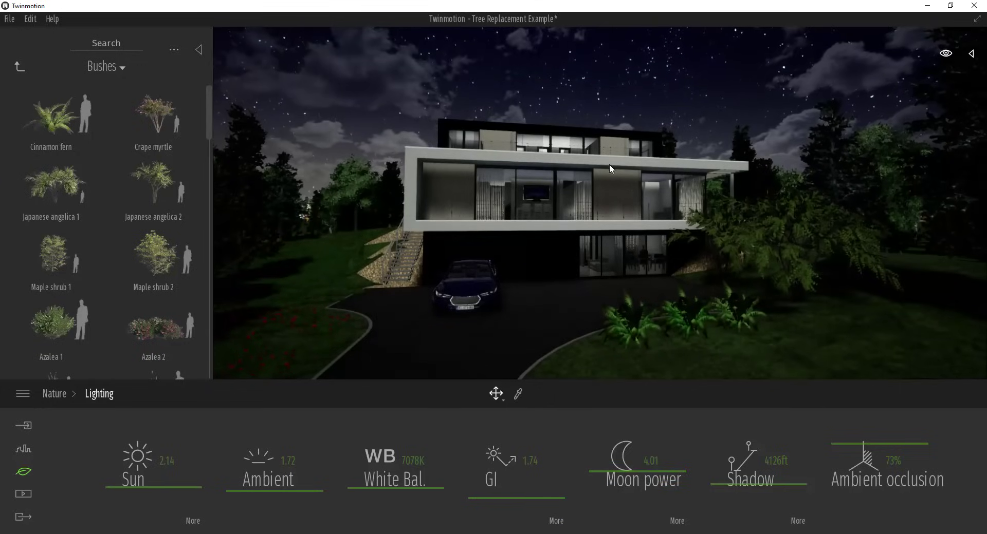
drag(637, 472, 665, 483)
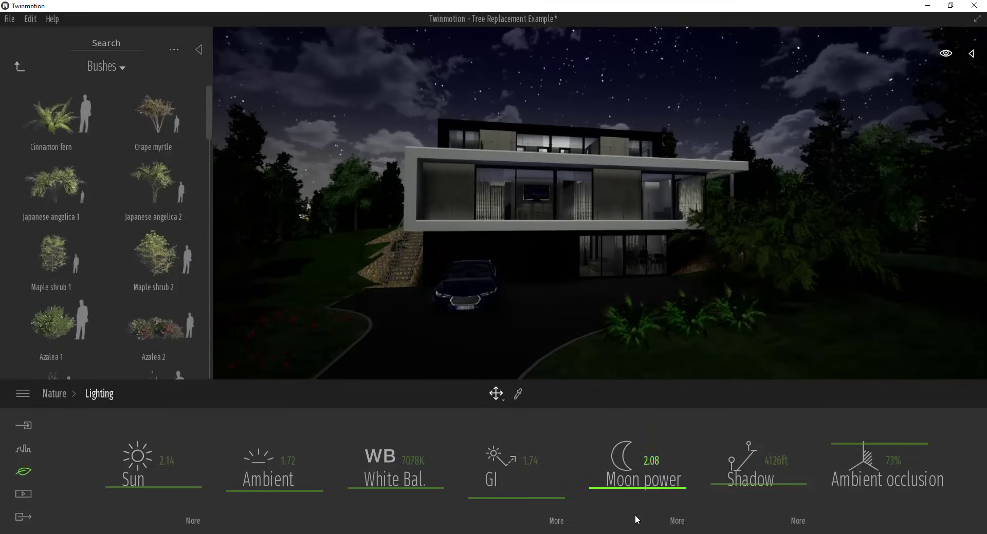
- Raise the Stars intensity to 2.52 in the additional moon settings
click(678, 521)
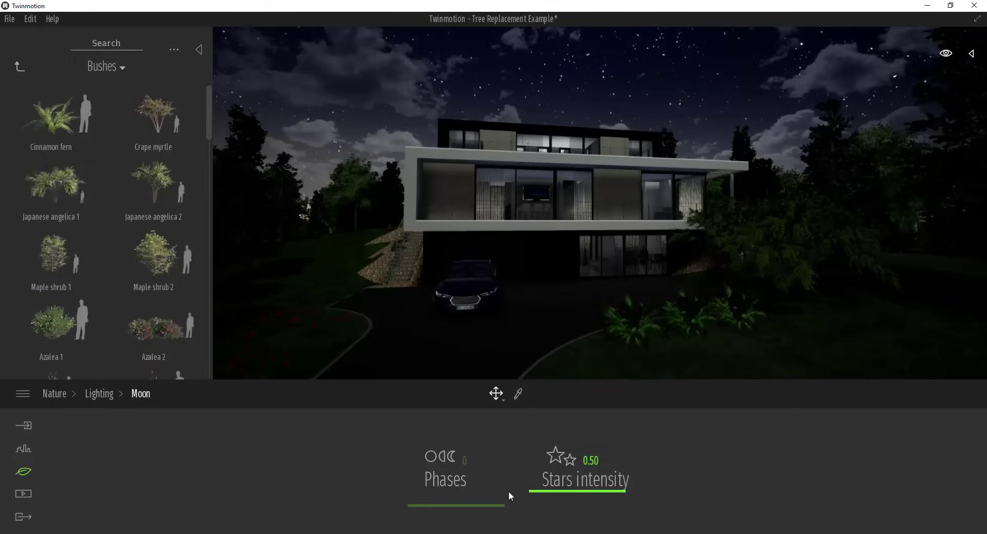
drag(484, 505, 484, 488)
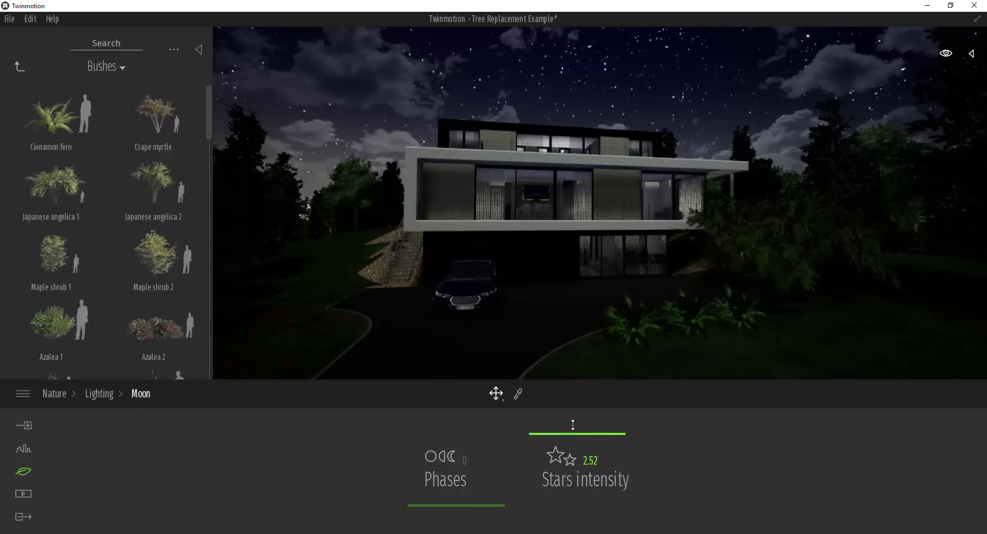
- Reduce the Stars intensity, testing 0.48, and bring the scene's time of day back to bright daylight
drag(583, 499, 583, 476)
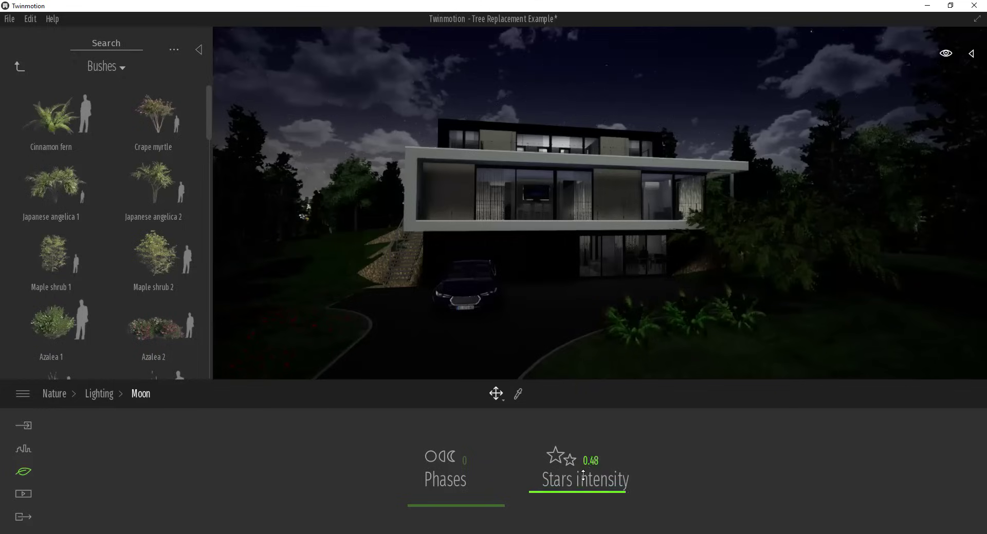
click(98, 398)
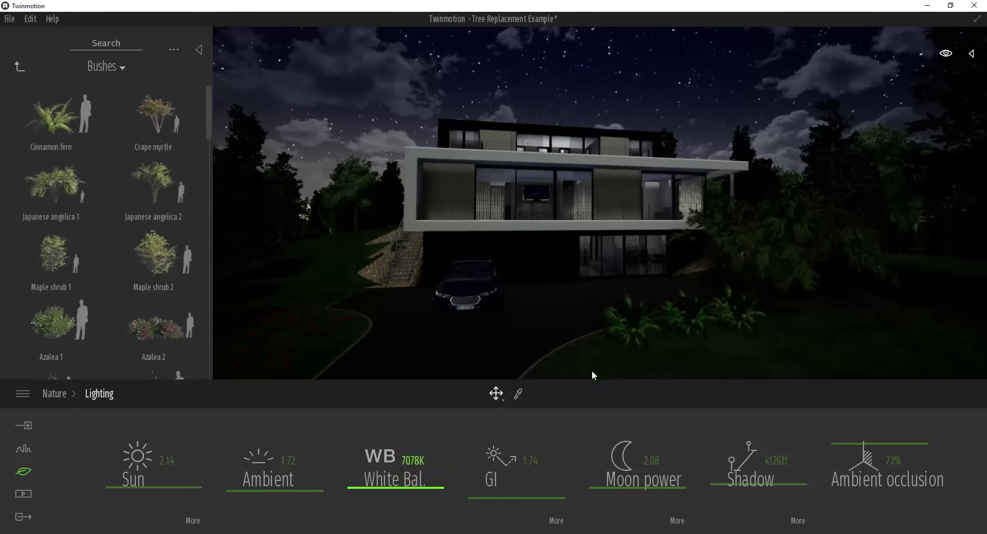
click(944, 53)
drag(922, 241, 930, 194)
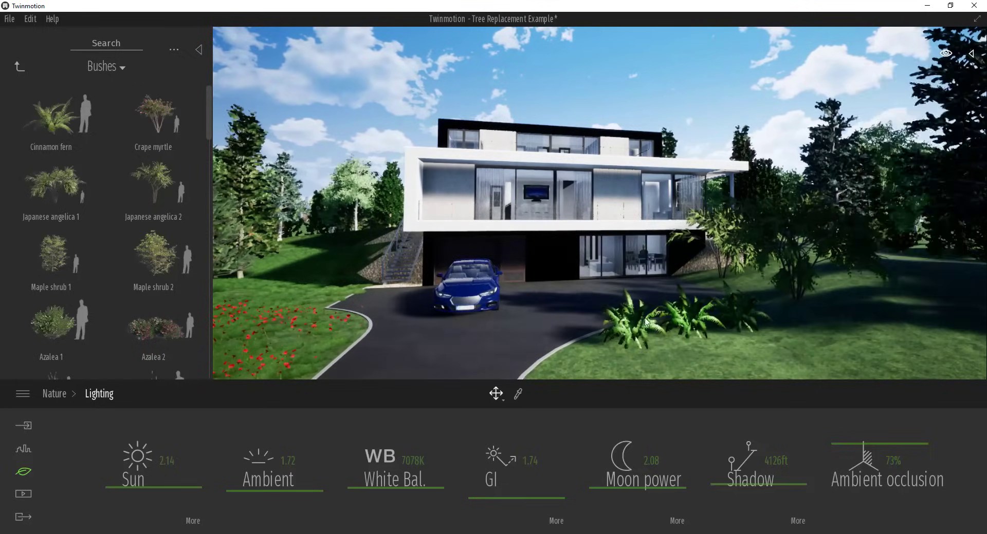
- Test a Shadow distance of 33ft on the driveway and fern shadows, and raise it back to 4028ft
key(Up)
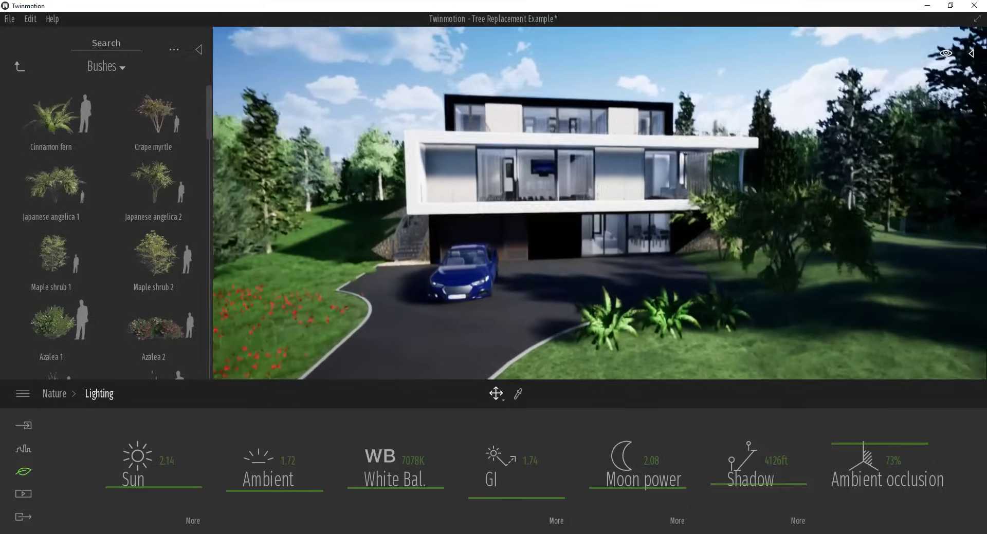
key(Up)
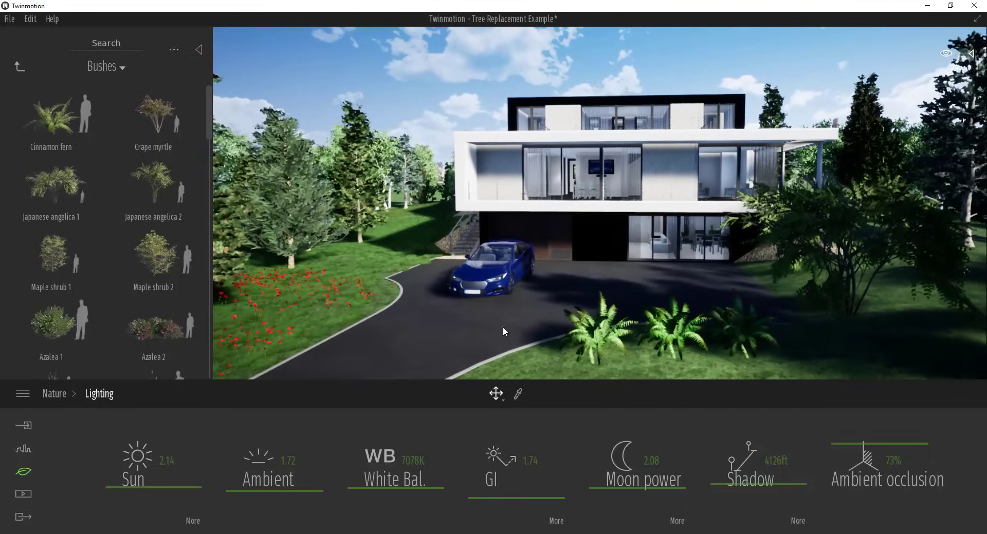
key(Up)
key(Right)
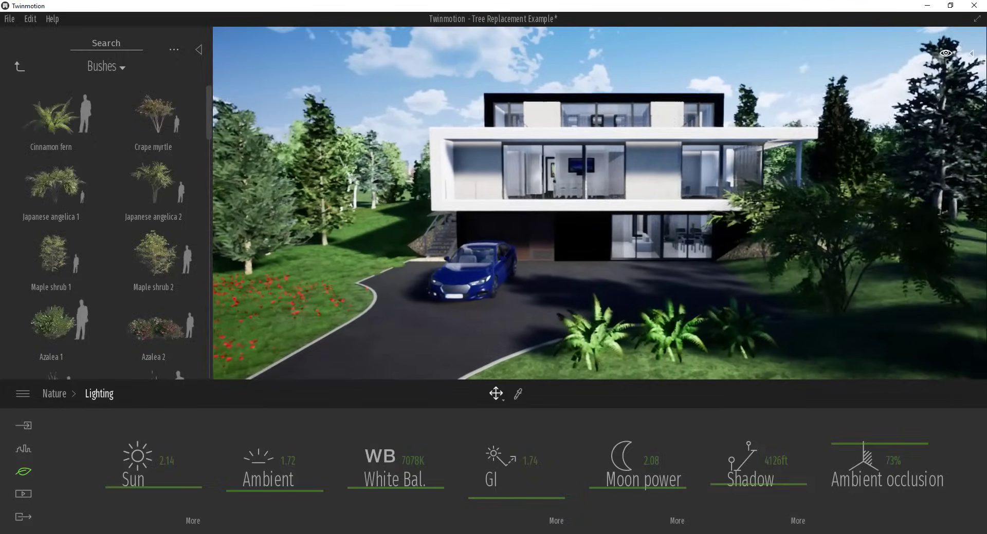
key(Up)
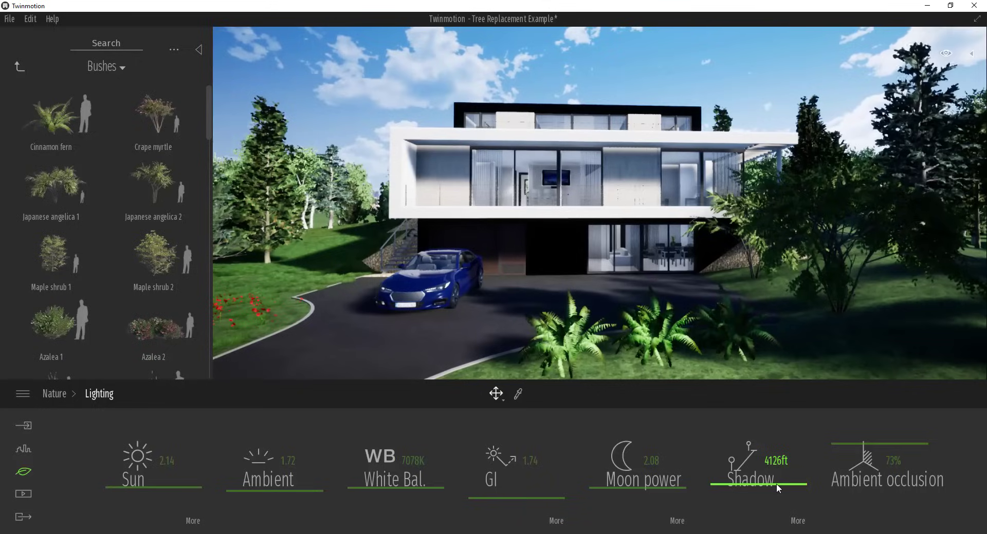
key(Up)
key(Left)
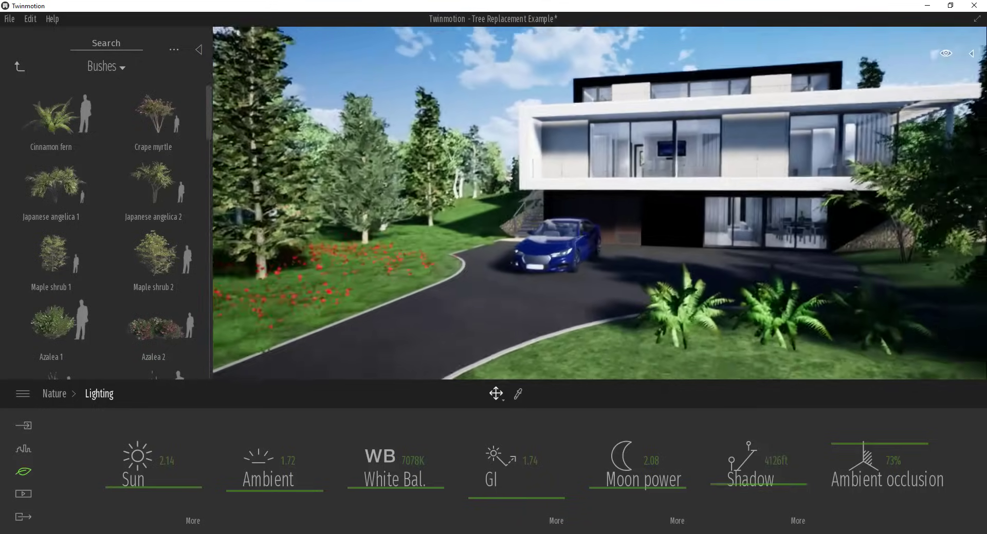
key(Up)
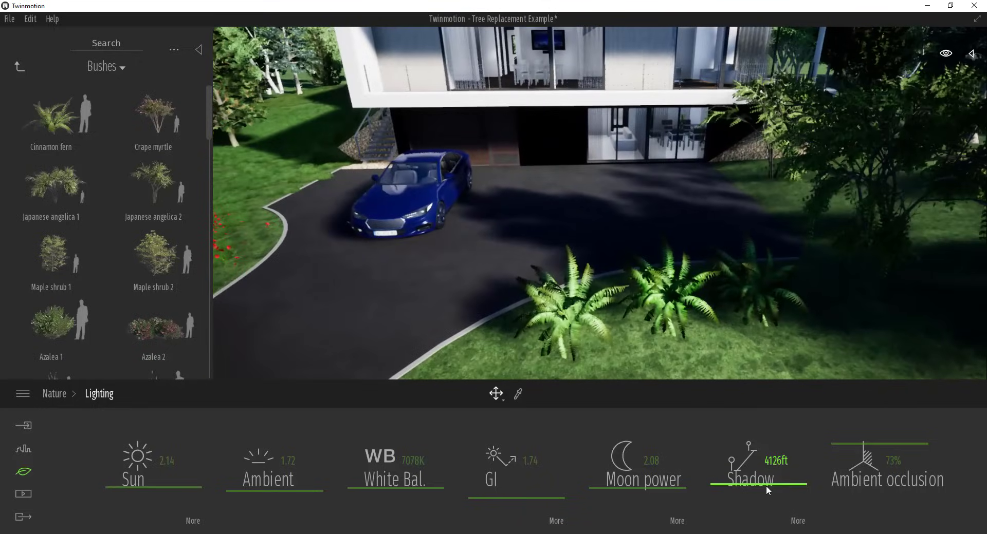
drag(771, 486, 769, 518)
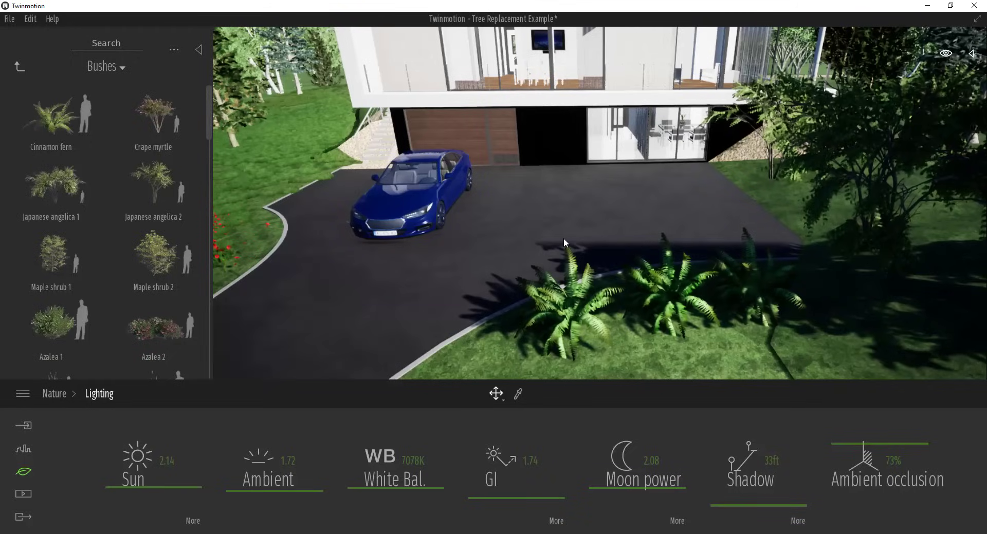
mouse_move(763, 505)
mouse_down()
mouse_move(779, 445)
mouse_move(787, 494)
mouse_move(749, 507)
mouse_move(761, 488)
mouse_up()
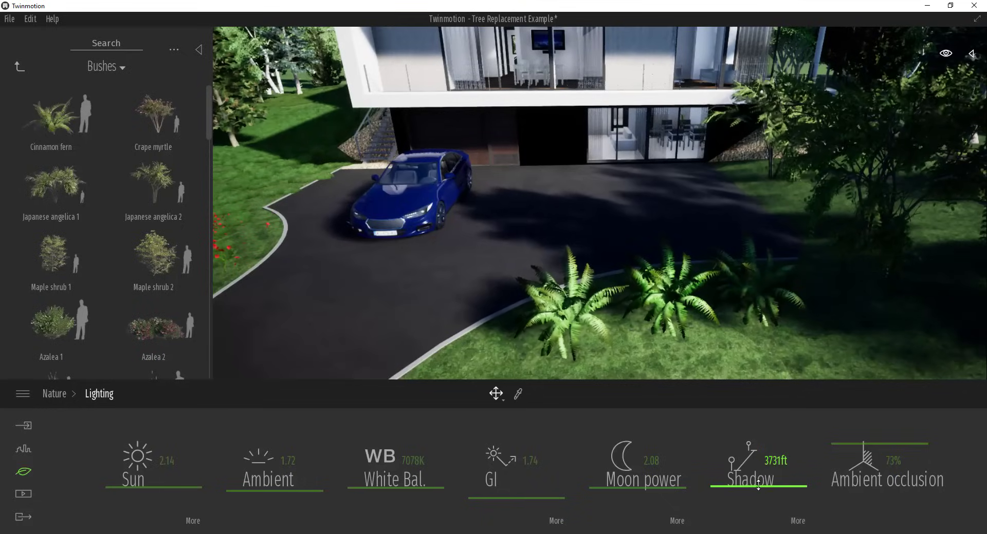
- Test a Shadow Bias of 0.10 on the house and driveway shadows, and raise the bias again
click(797, 522)
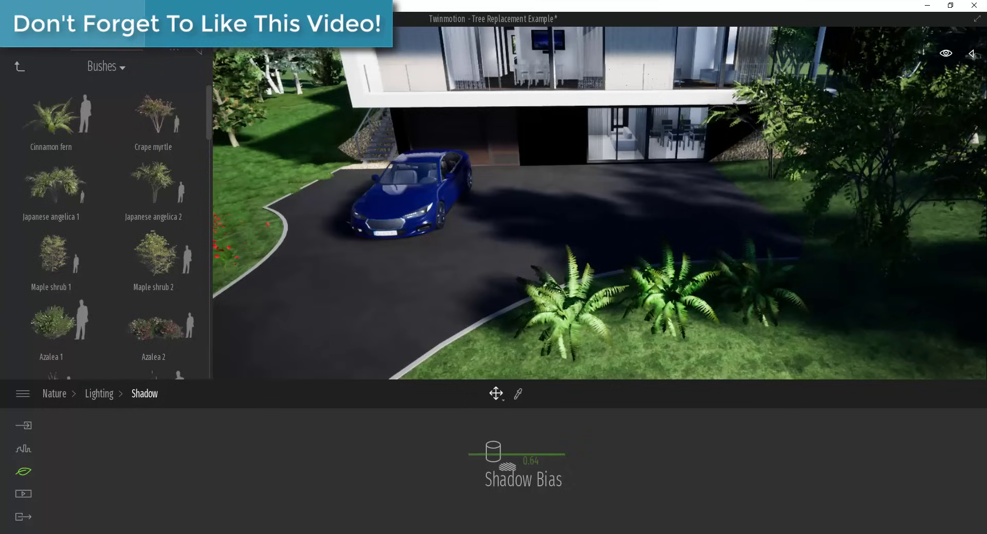
key(Down)
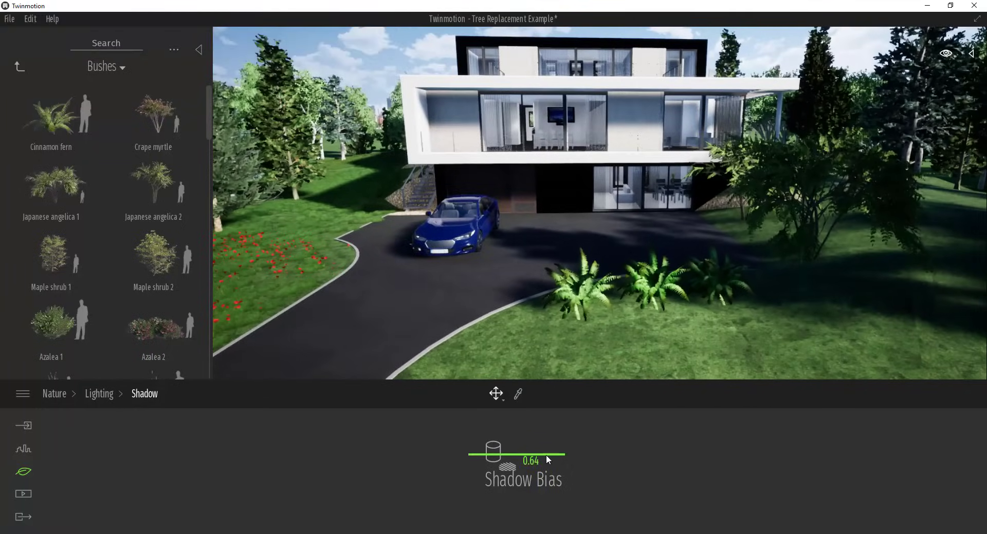
drag(481, 452, 487, 509)
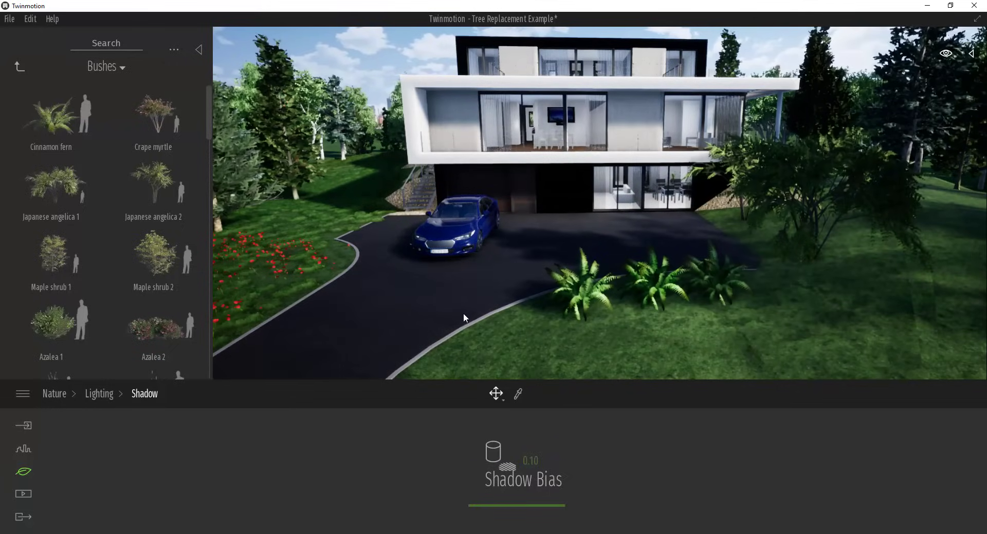
scroll(408, 345, up, 5)
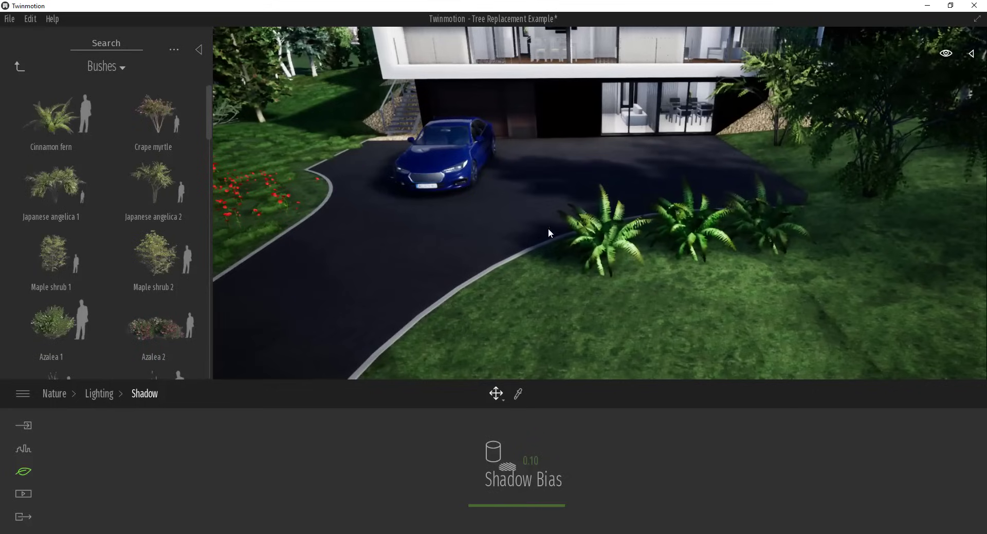
drag(480, 505, 485, 461)
click(93, 396)
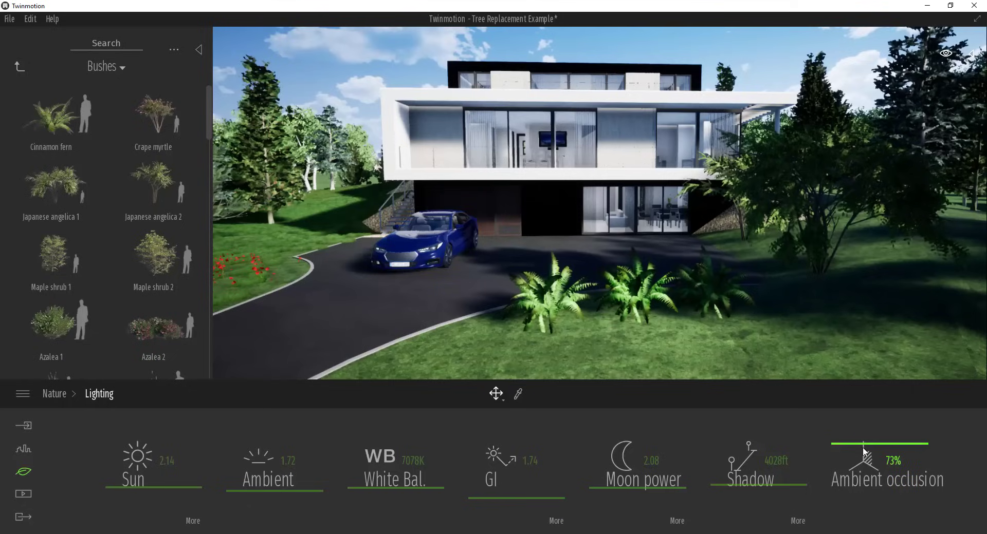
- Test the Ambient occlusion at 82% and 86%, and set it back to 73%
drag(861, 443, 885, 434)
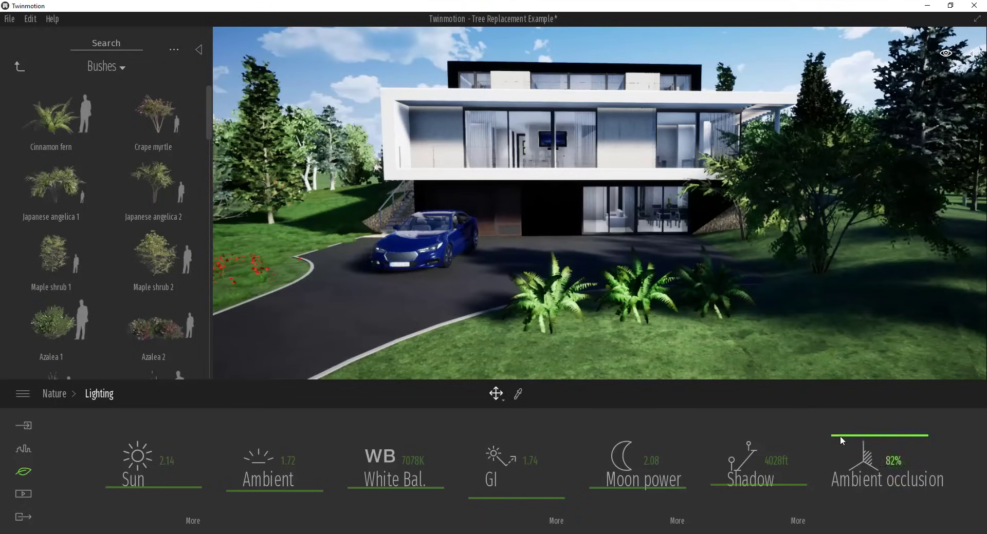
drag(843, 436, 865, 428)
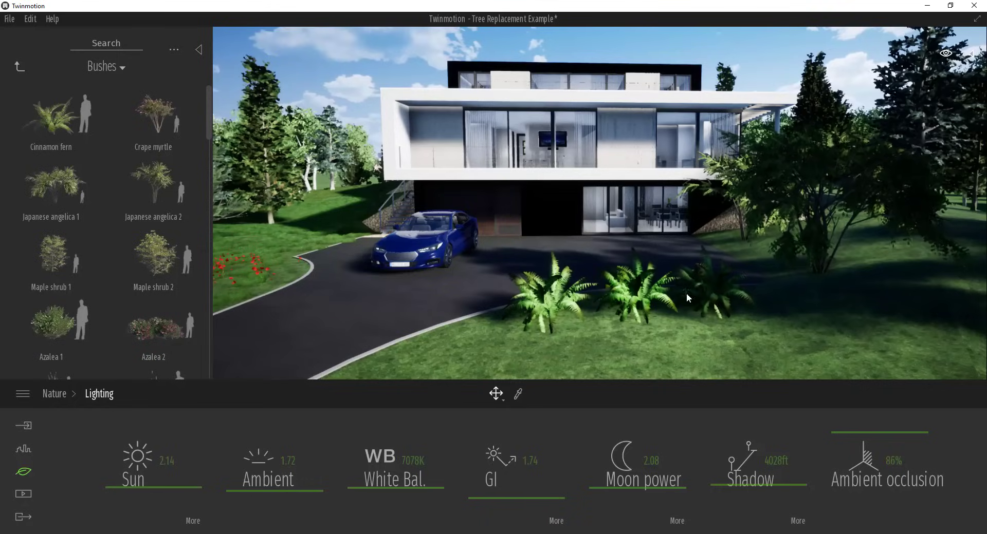
drag(845, 432, 863, 443)
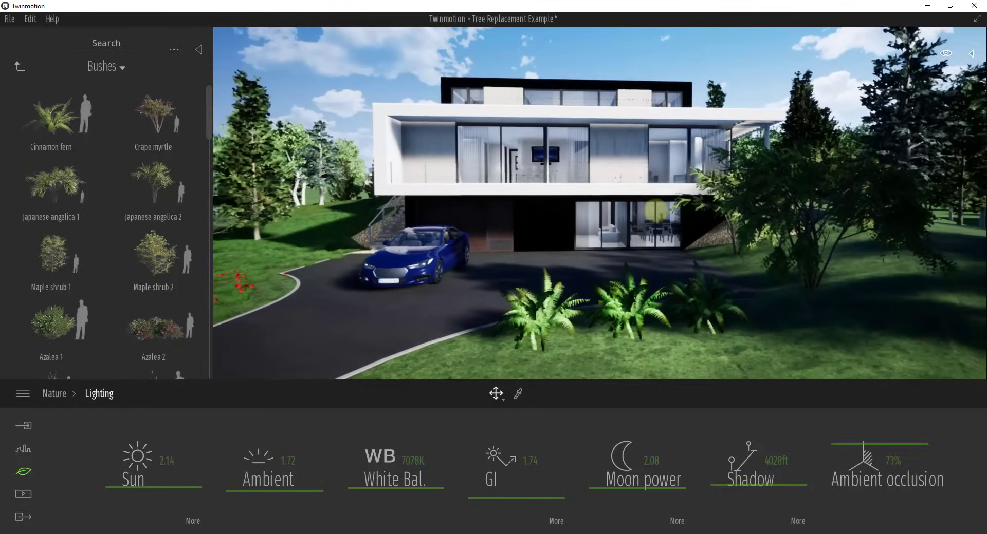
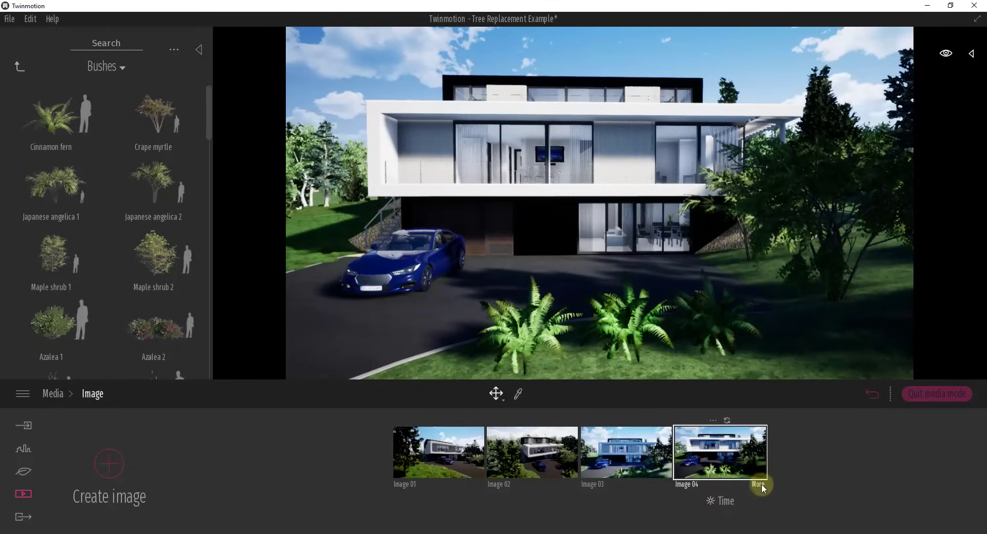
- Set the time of day of the saved view Image 04 to 09:45
click(726, 502)
drag(716, 409, 717, 405)
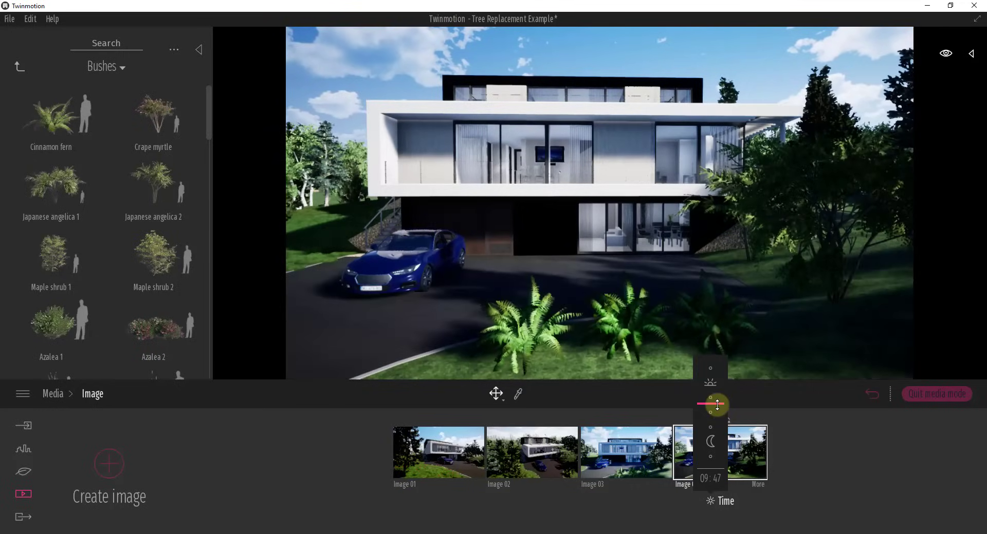
click(714, 479)
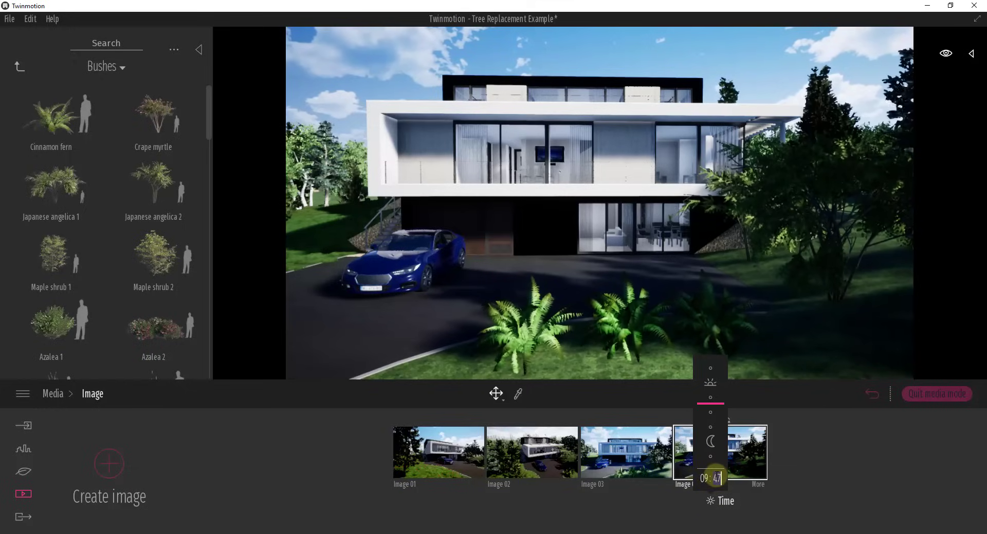
text(45)
key(Return)
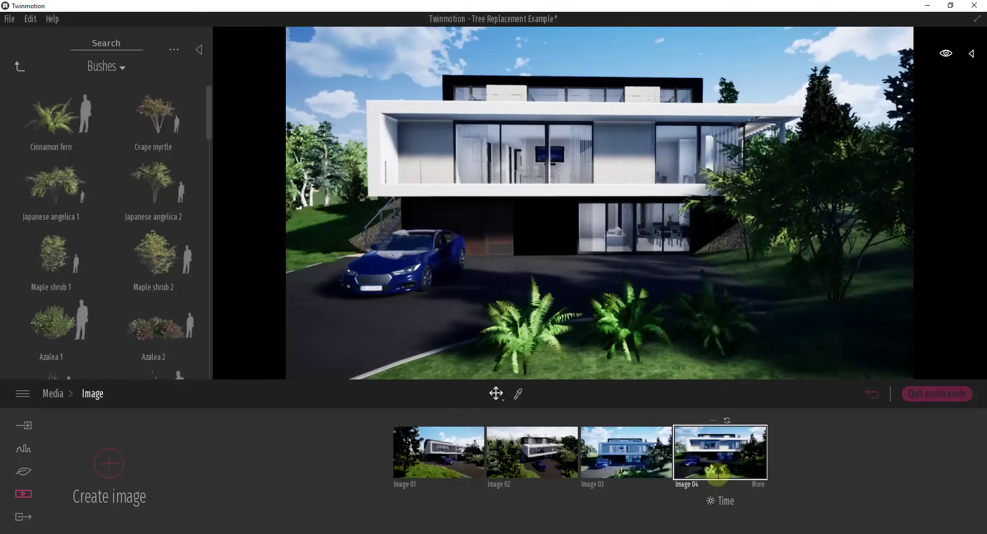
- Adjust the North offset slightly in the Localization settings of Image 04
click(758, 484)
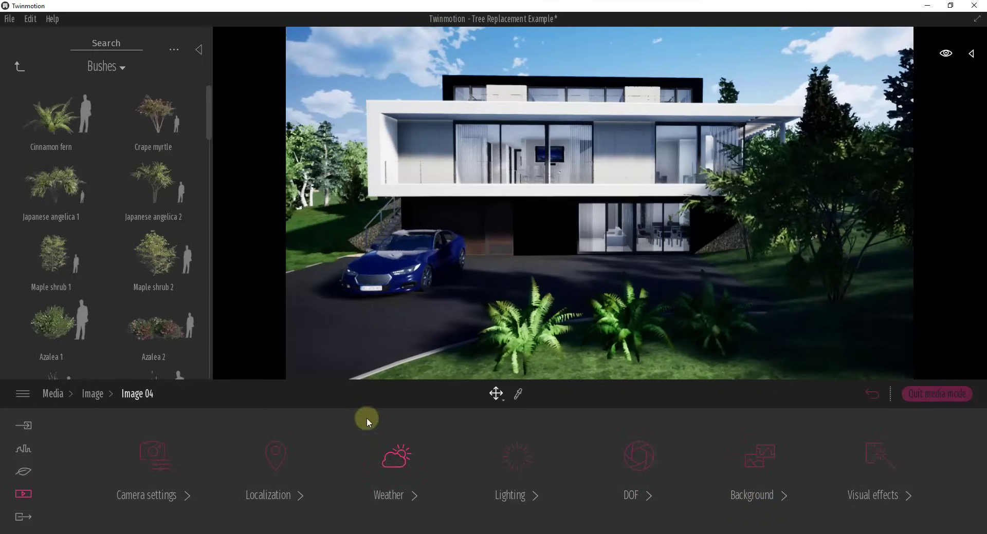
click(272, 464)
click(920, 489)
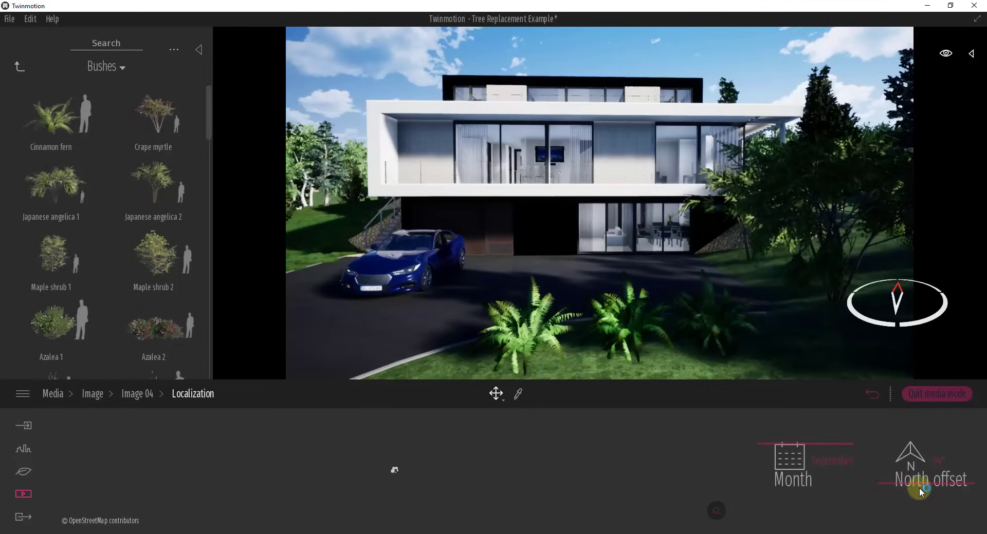
mouse_move(931, 490)
mouse_down()
mouse_move(909, 520)
mouse_move(917, 482)
mouse_up()
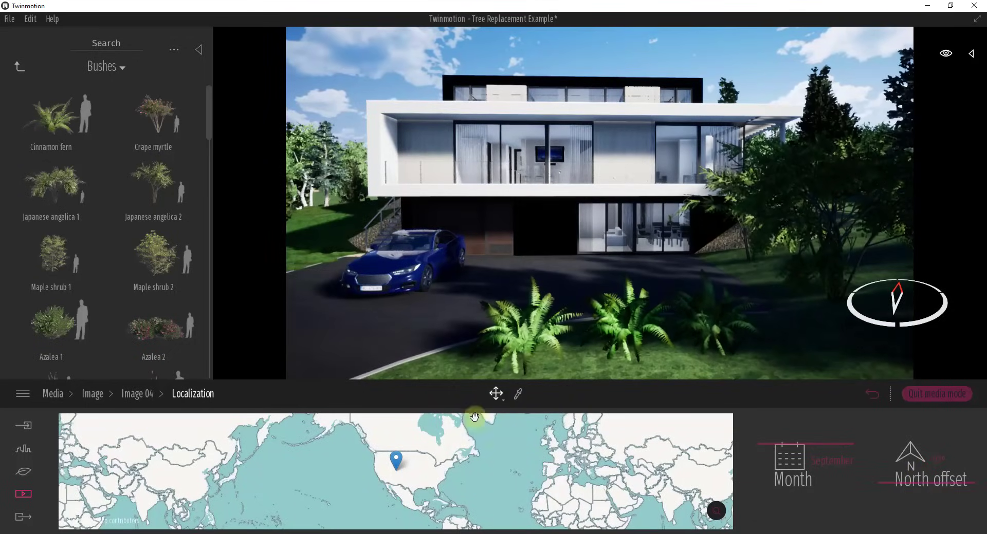
click(137, 394)
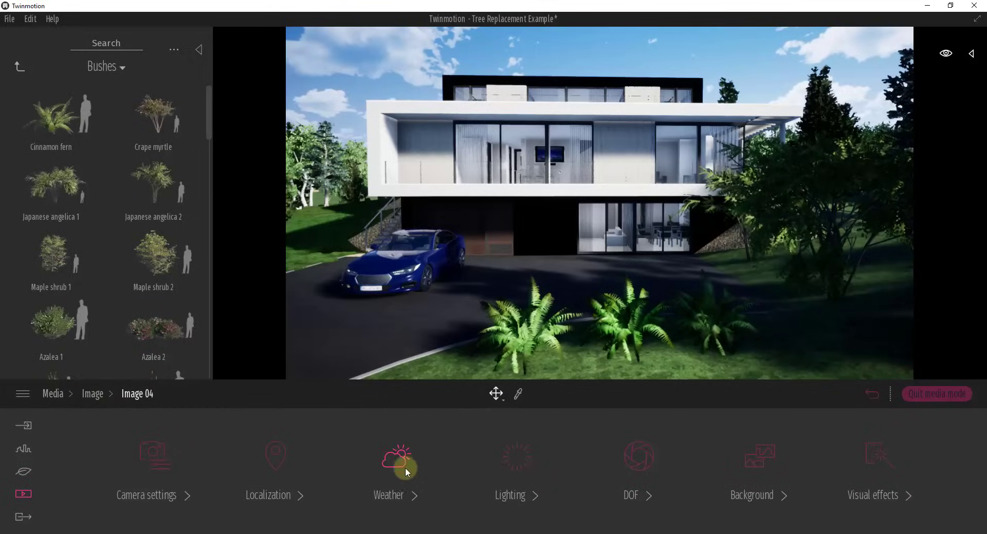
- Make the weather of Image 04 slightly cloudier, up to the edge of the cloudy setting
click(396, 457)
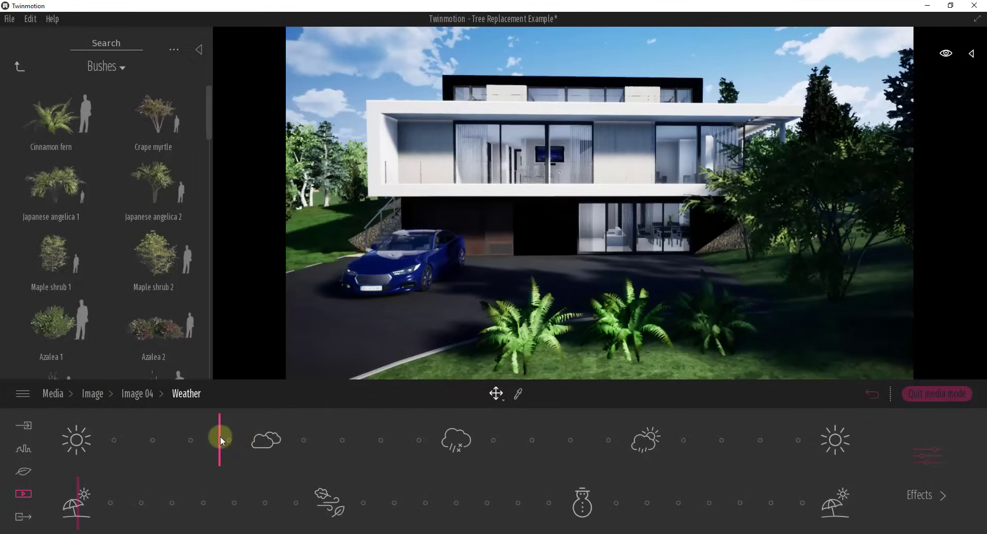
mouse_move(220, 438)
mouse_down()
mouse_move(279, 438)
mouse_move(243, 439)
mouse_move(251, 439)
mouse_up()
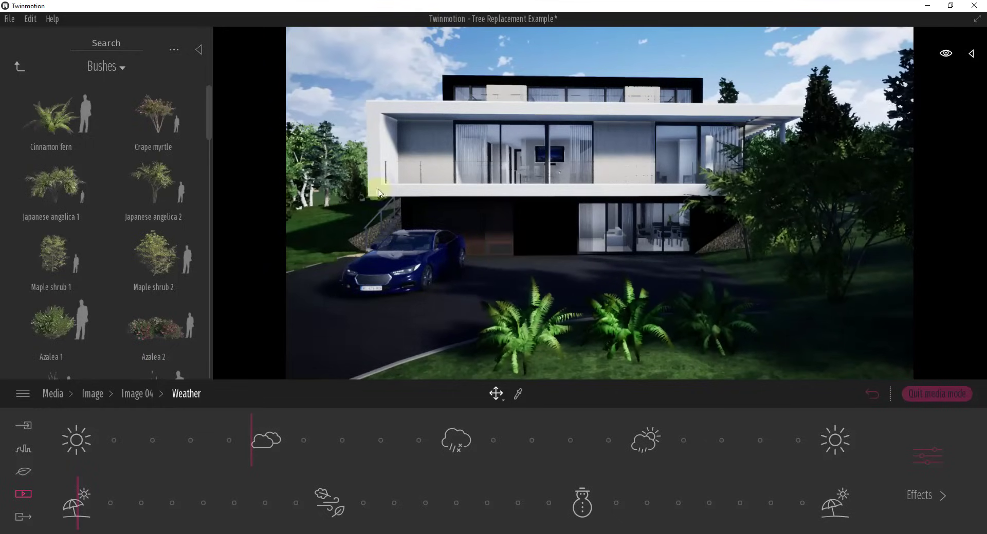
click(138, 397)
- Raise the Sun intensity to about 4 and the Ambient light to about 2.6 in Image 04's lighting settings
click(519, 462)
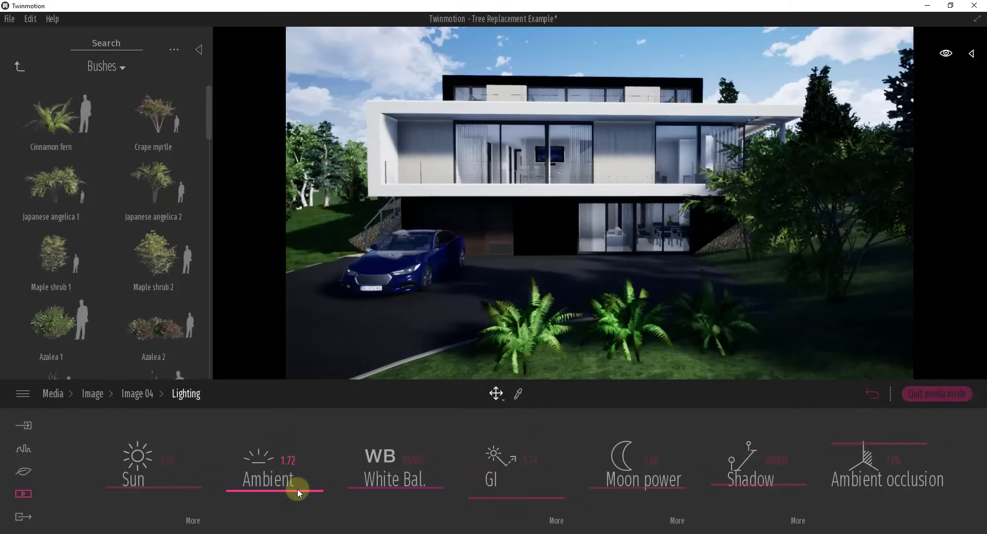
drag(183, 489, 189, 466)
drag(301, 491, 360, 487)
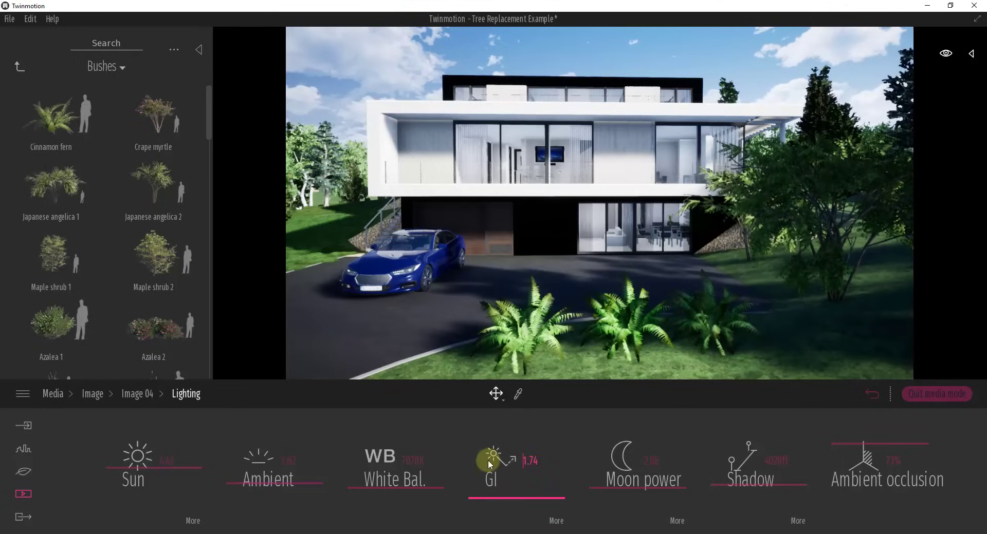
- Set the GI to 0.75 and shorten the Shadow distance in Image 04's lighting settings
click(544, 465)
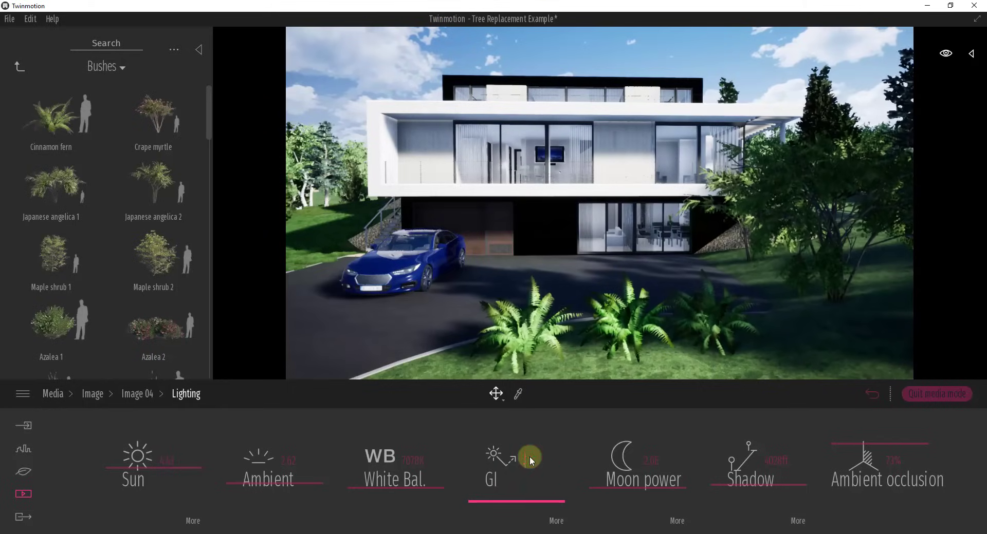
text(0.75)
key(Return)
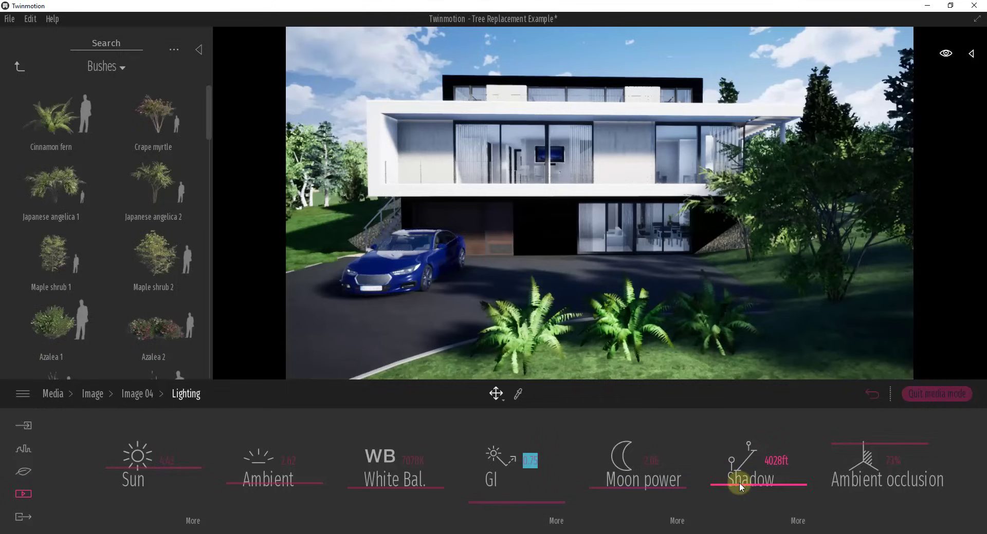
drag(739, 483, 734, 487)
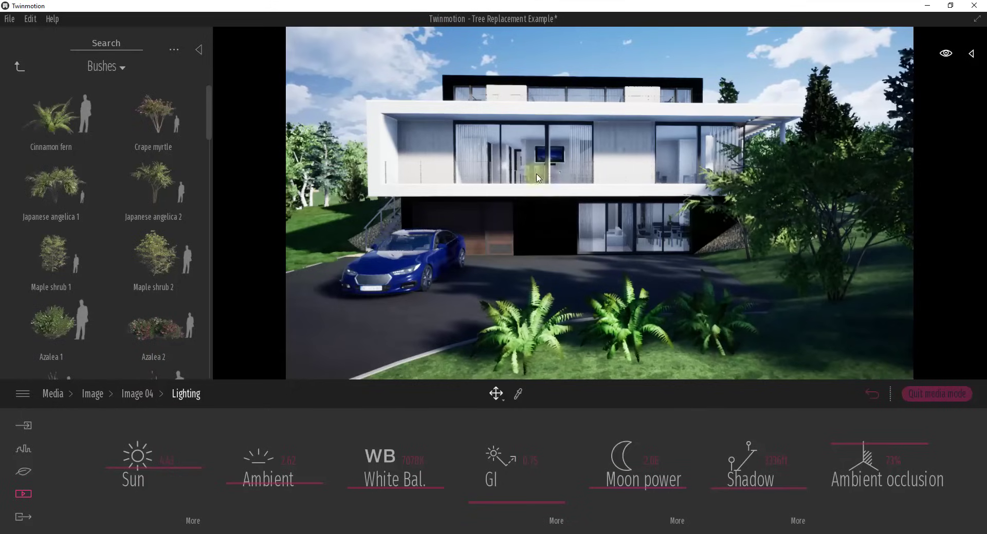
click(136, 394)
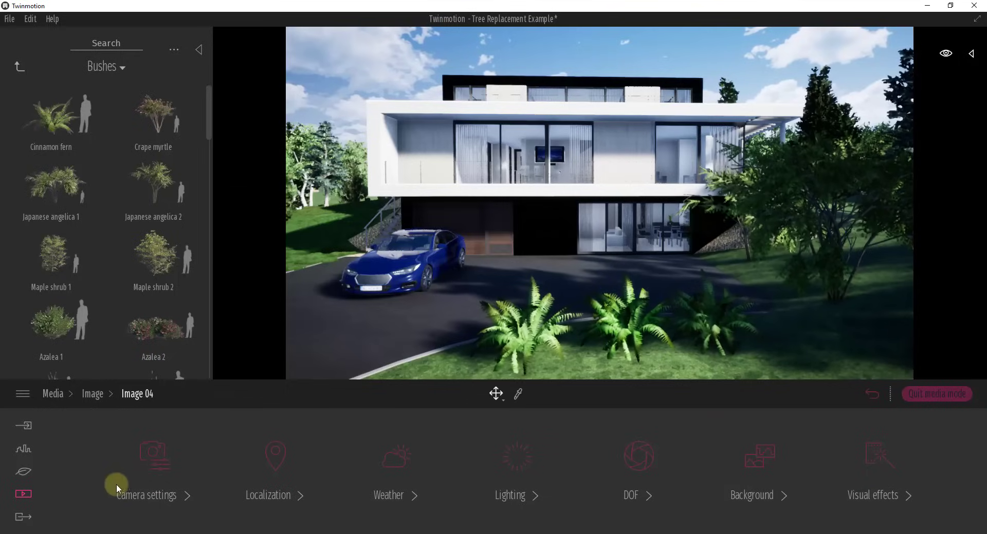
- Select Image 04 instead of Image 03 as the image to export, checking it against the saved images in the media list
click(22, 517)
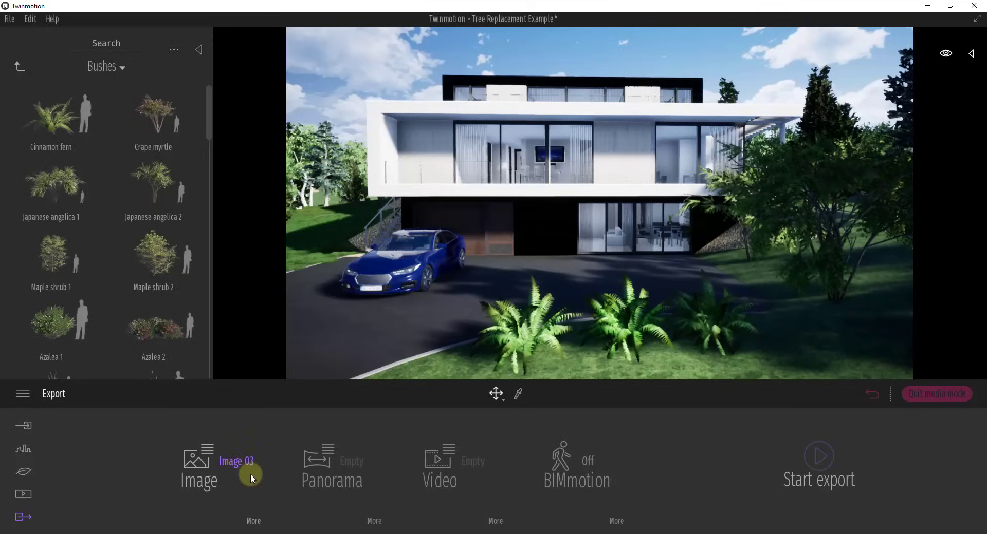
click(233, 462)
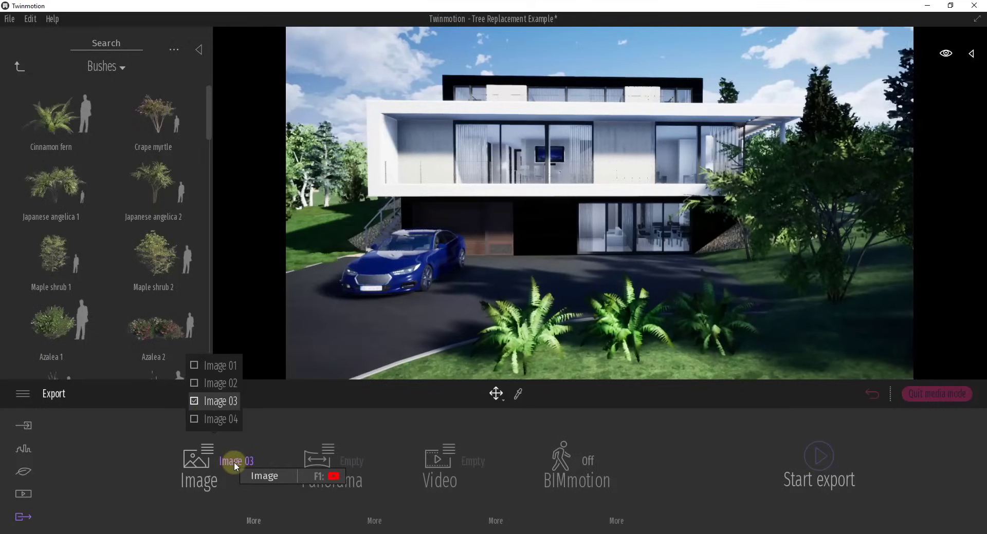
click(215, 404)
click(210, 419)
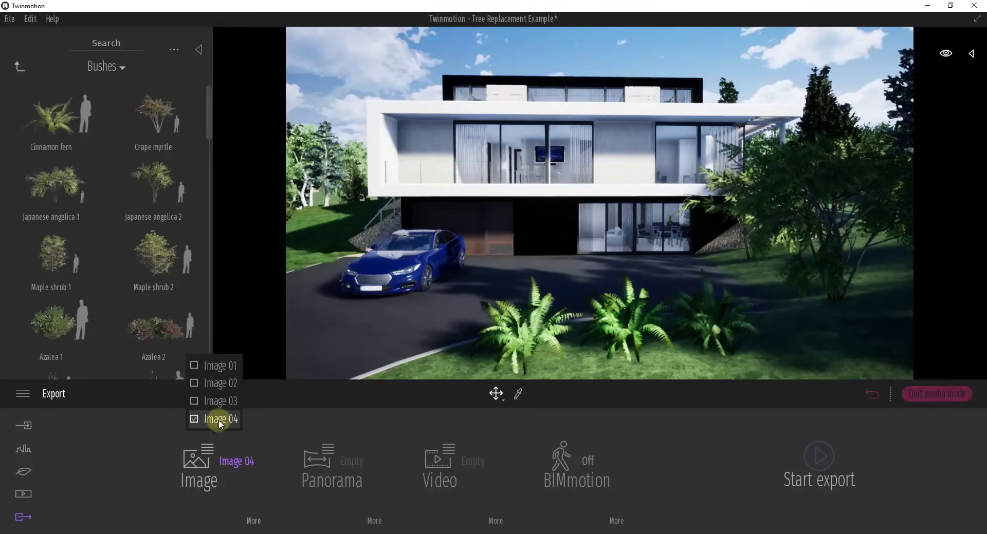
click(26, 487)
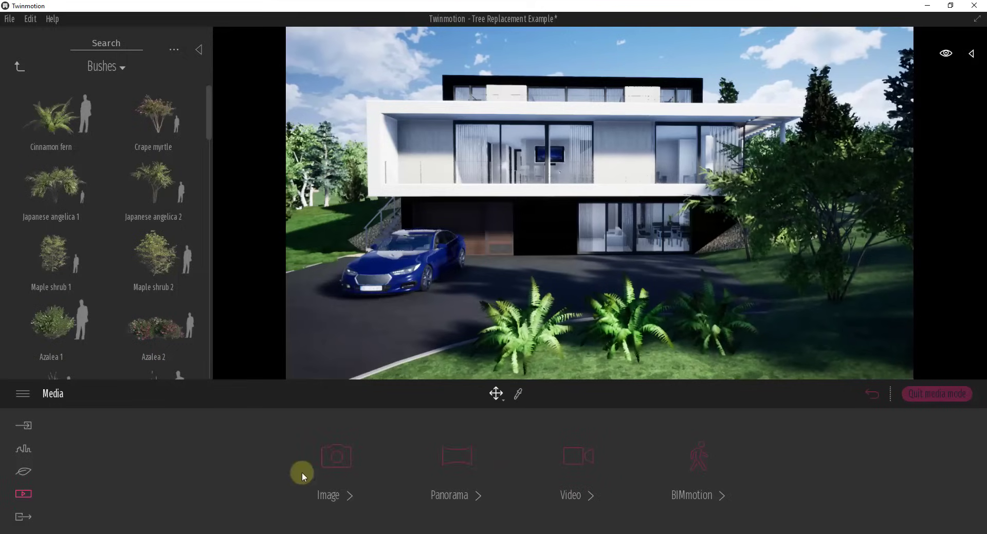
click(305, 471)
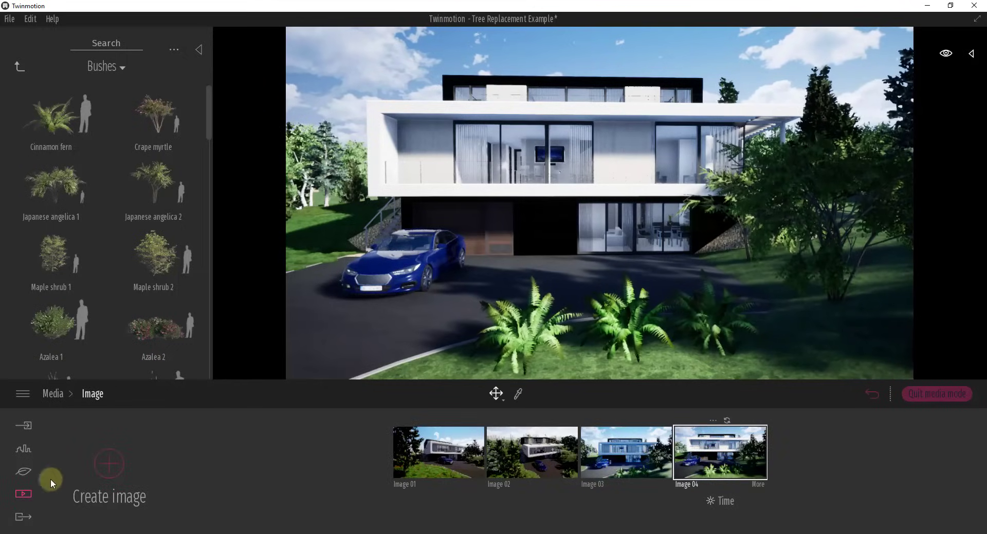
click(24, 516)
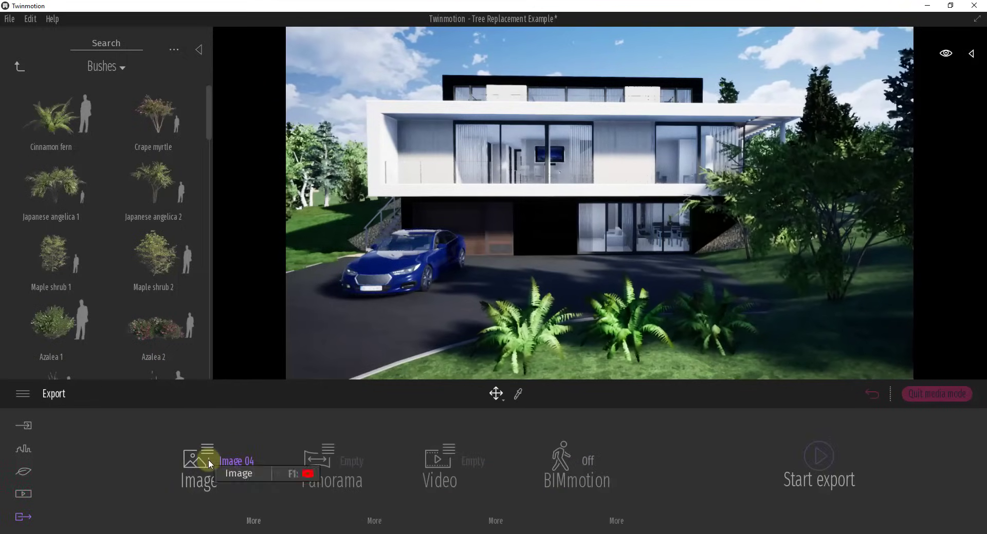
- Export Image 04 into the 08 Exterior Lighting folder and enlarge the viewer window showing the rendered Image 04.png
click(817, 457)
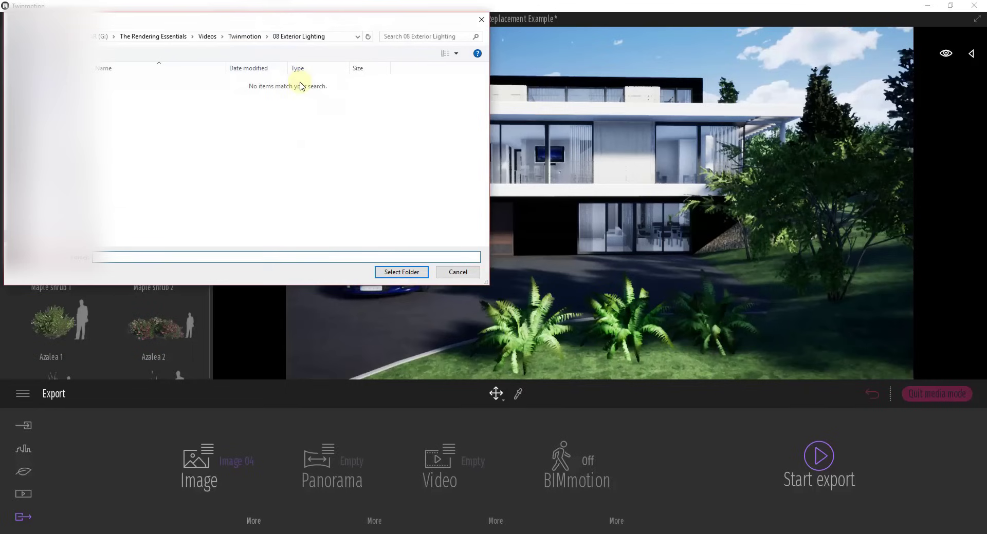
click(396, 273)
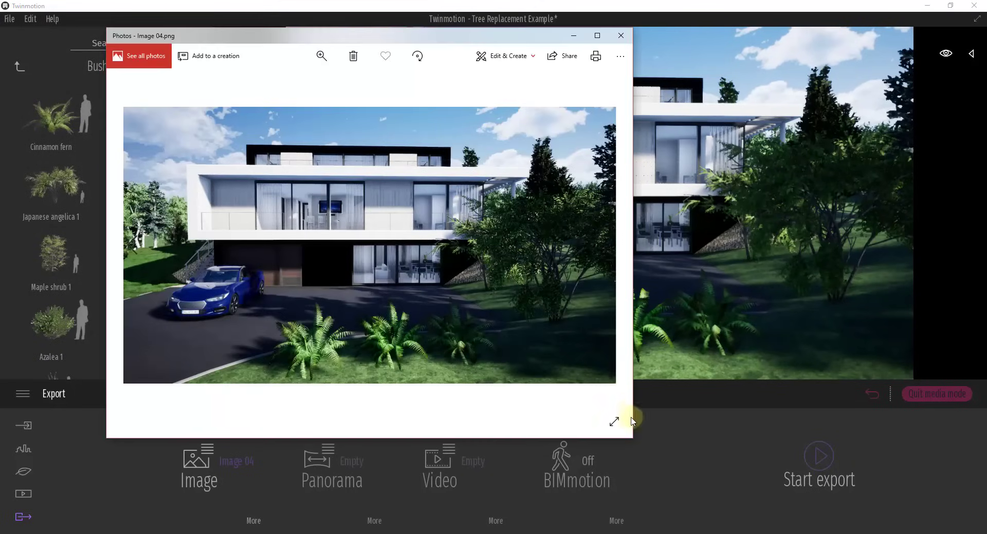
drag(632, 438, 854, 482)
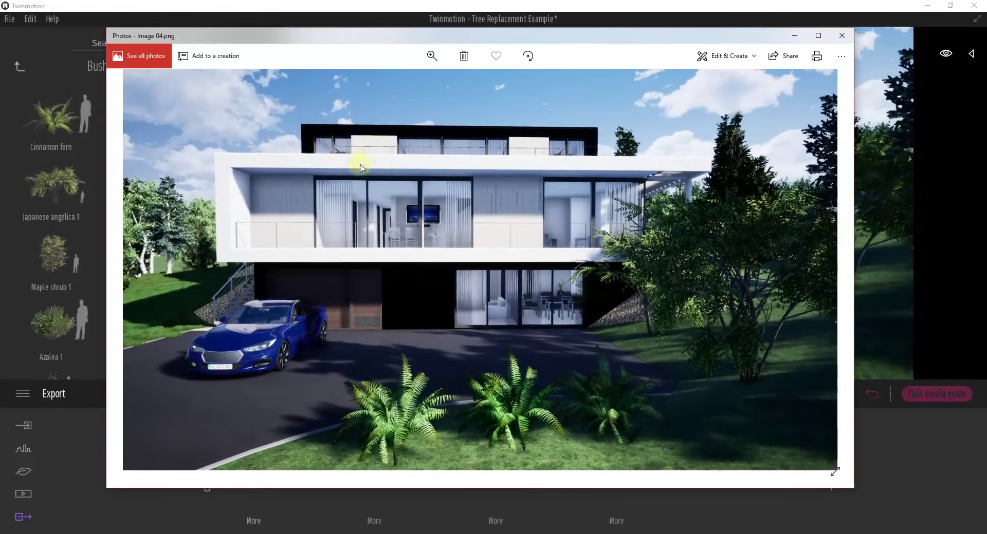